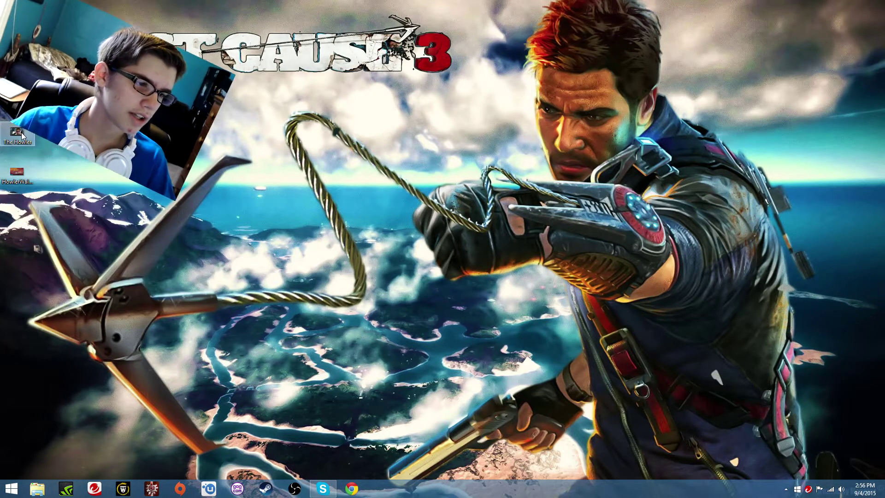
- Switch to Steam and show Movie Studio 13 Platinum in the library's software list
{"action": "right_click", "coordinate": [18, 48]}
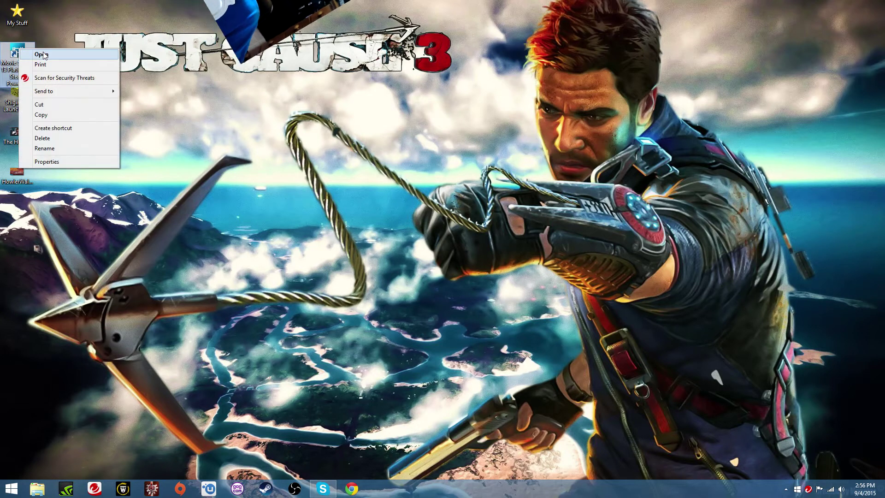
{"action": "left_click", "coordinate": [230, 74]}
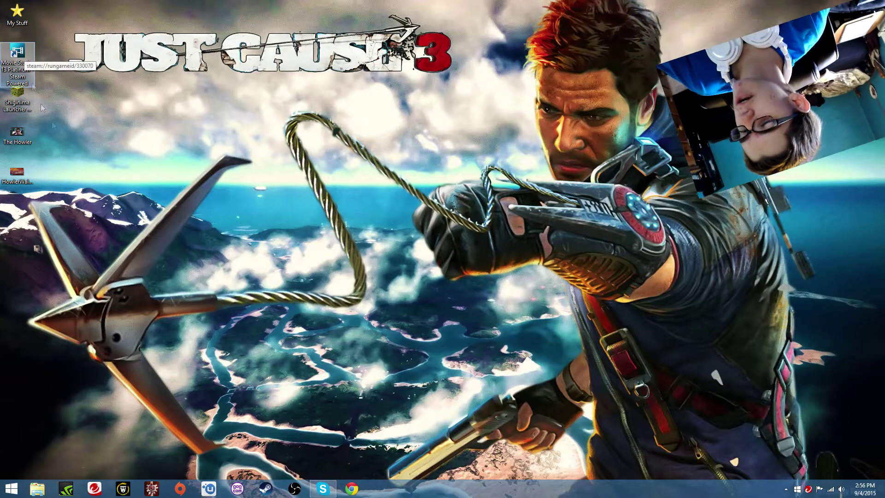
{"action": "double_click", "coordinate": [25, 54]}
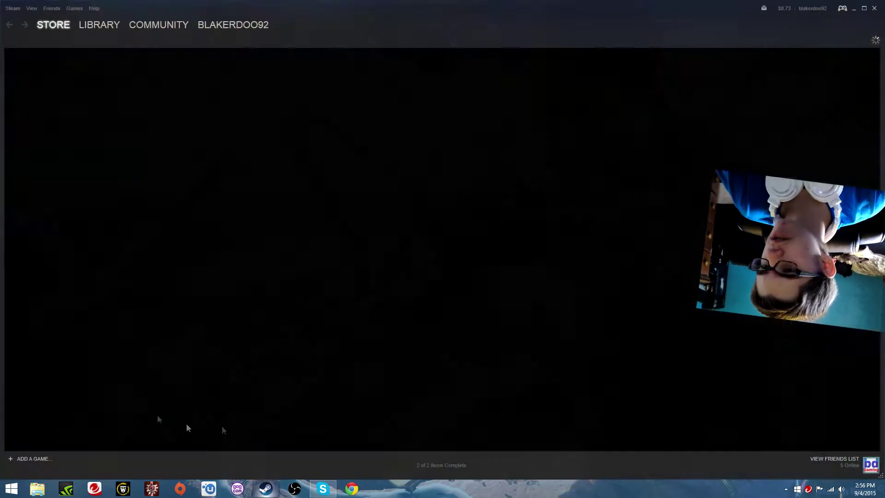
{"action": "mouse_move", "coordinate": [91, 26]}
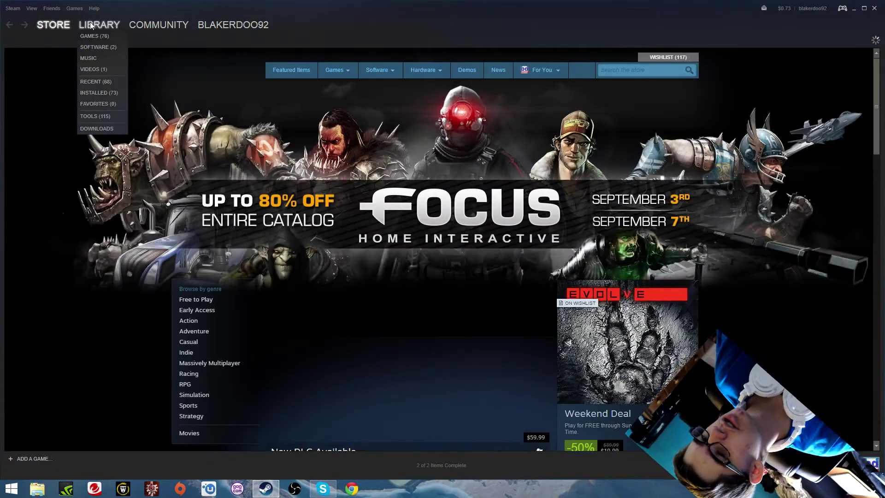
{"action": "left_click", "coordinate": [91, 26]}
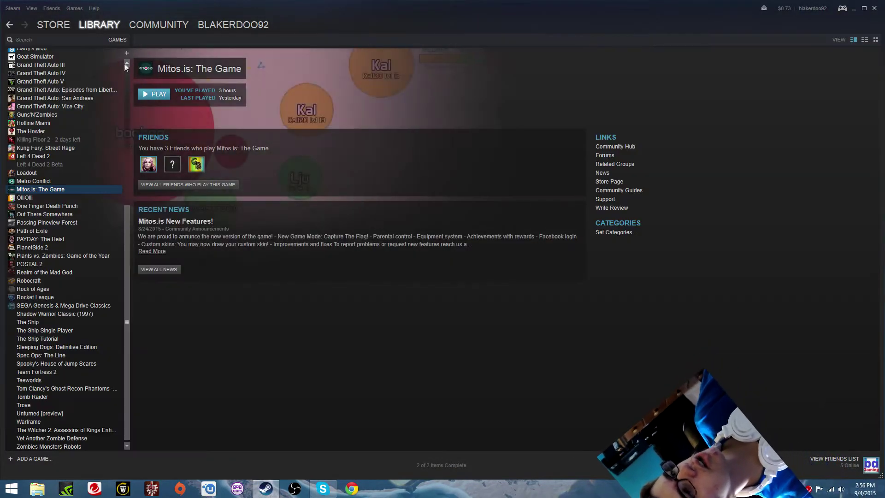
{"action": "left_click", "coordinate": [115, 42]}
{"action": "left_click", "coordinate": [121, 51]}
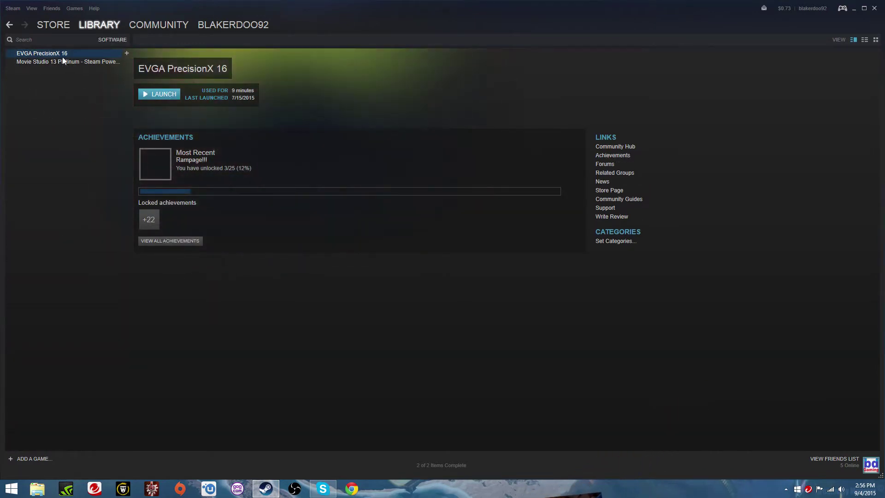
{"action": "left_click", "coordinate": [107, 61]}
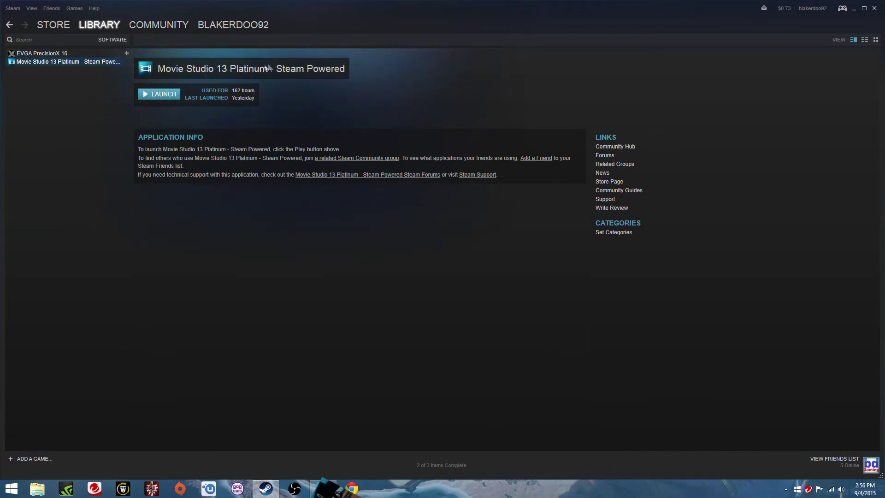
- Search the Steam store for "Sony M" and view the purchase options for Sony Movie Studio 13 Platinum
{"action": "left_click", "coordinate": [111, 40]}
{"action": "left_click", "coordinate": [111, 51]}
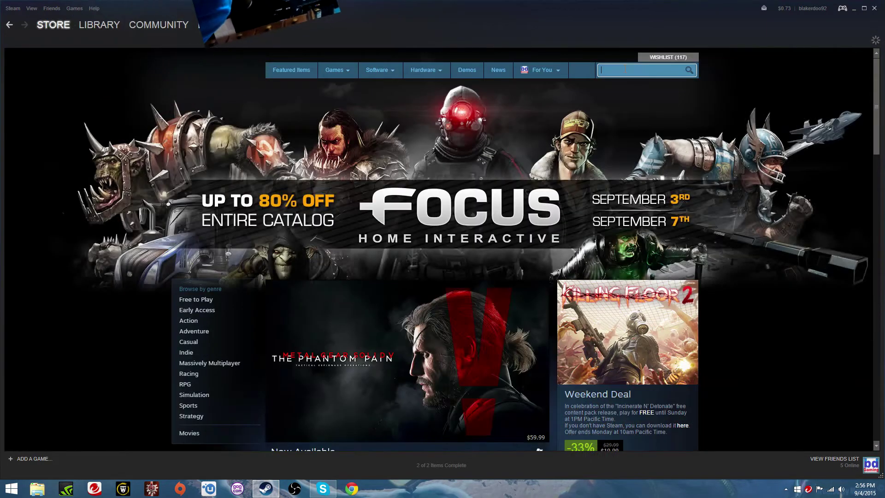
{"action": "left_click", "coordinate": [625, 70]}
{"action": "type", "text": "Sony M"}
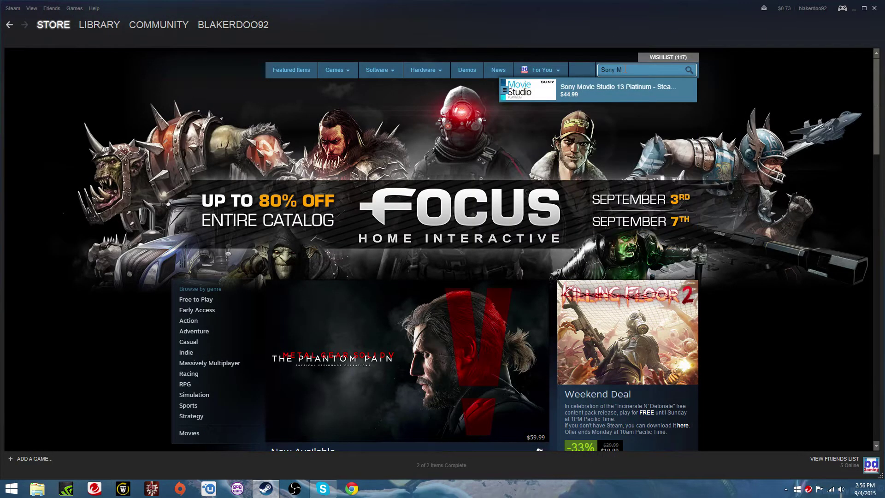
{"action": "left_click", "coordinate": [605, 94]}
{"action": "scroll", "coordinate": [392, 277], "scroll_direction": "down", "scroll_amount": 5}
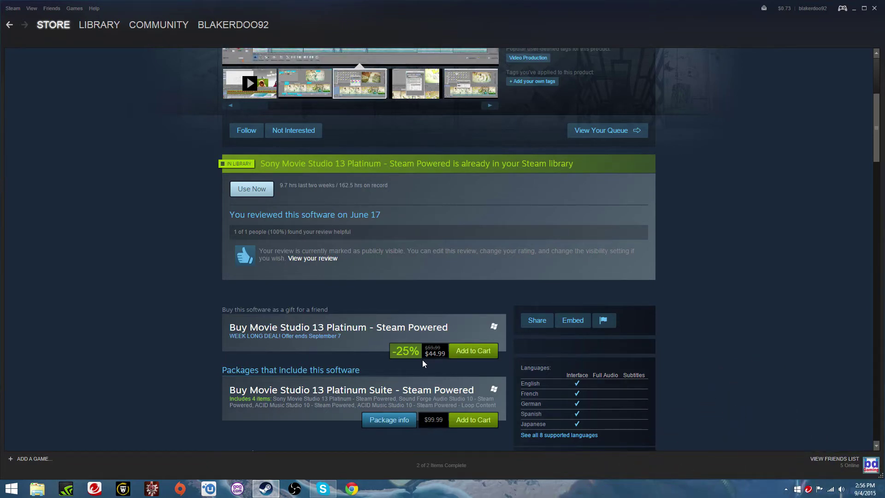
- Close Steam and launch Movie Studio 13 Platinum from its desktop shortcut
{"action": "left_click", "coordinate": [107, 27]}
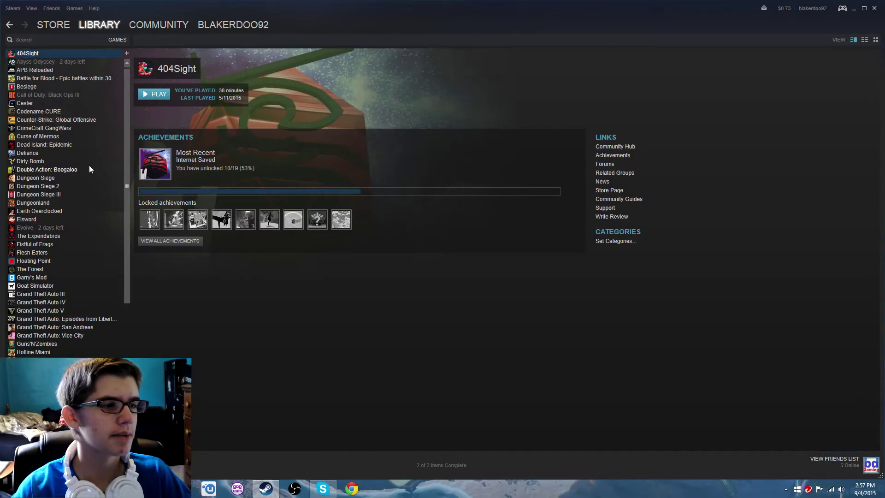
{"action": "left_click", "coordinate": [875, 8]}
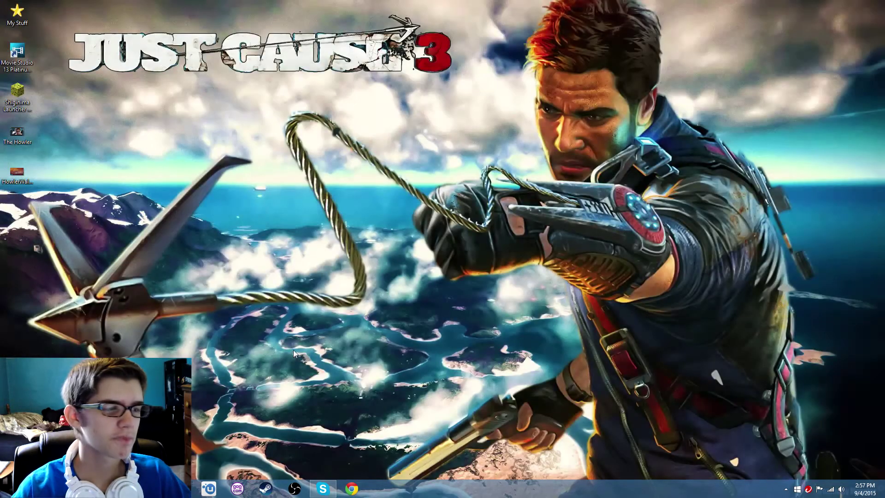
{"action": "right_click", "coordinate": [13, 55]}
{"action": "left_click", "coordinate": [29, 60]}
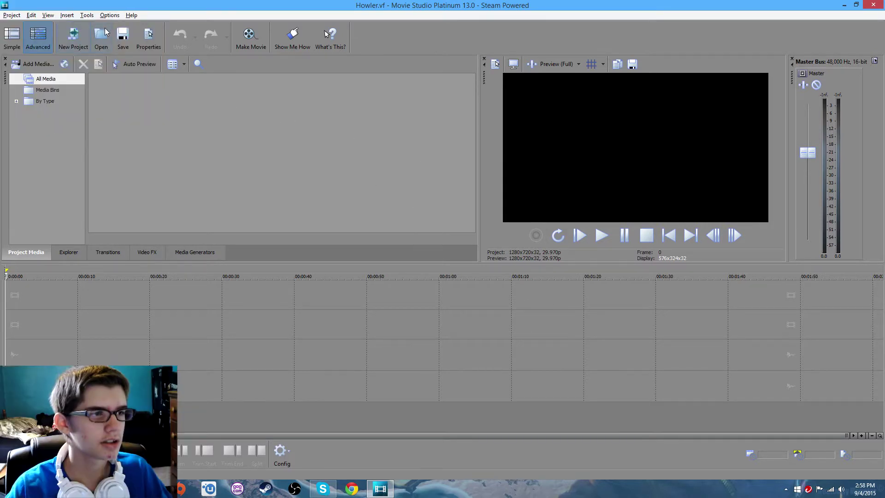
- Open the recording "Desktop 09.03.2015 - 13.12.48.01" from the Videos folder's Desktop subfolder and match the project video settings to it
{"action": "left_click", "coordinate": [71, 34]}
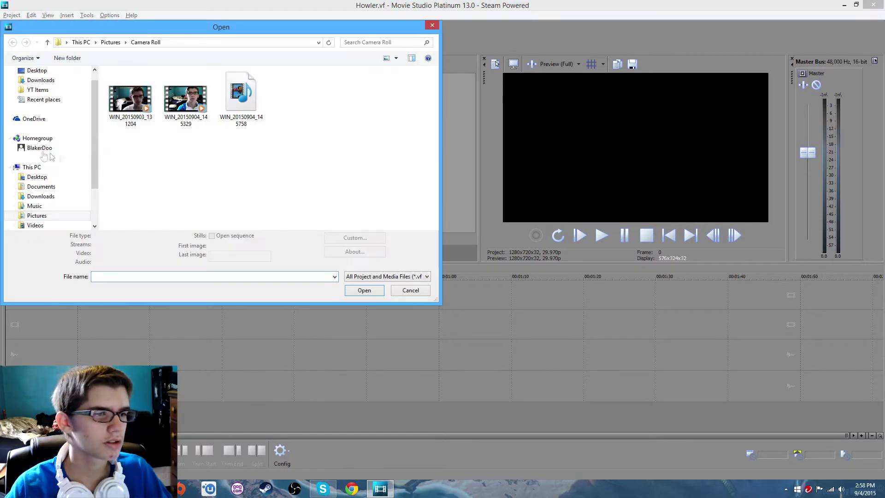
{"action": "left_click_drag", "start_coordinate": [93, 147], "coordinate": [93, 186]}
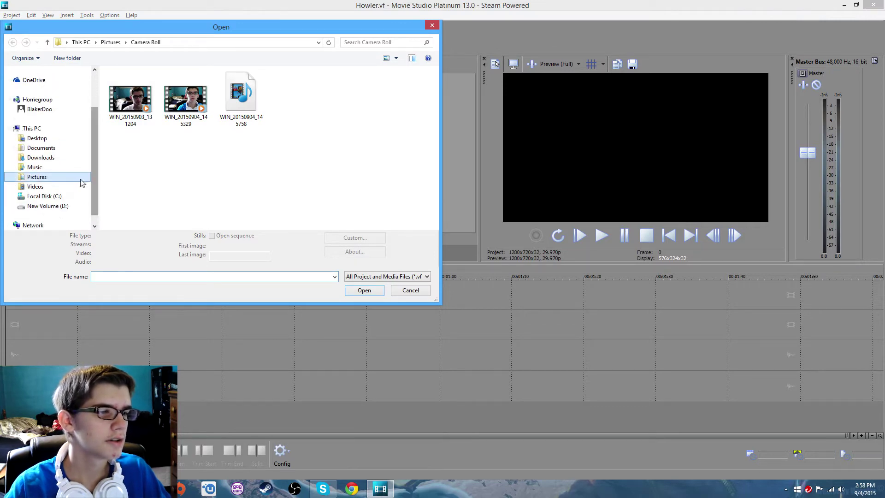
{"action": "left_click", "coordinate": [61, 186]}
{"action": "double_click", "coordinate": [145, 108]}
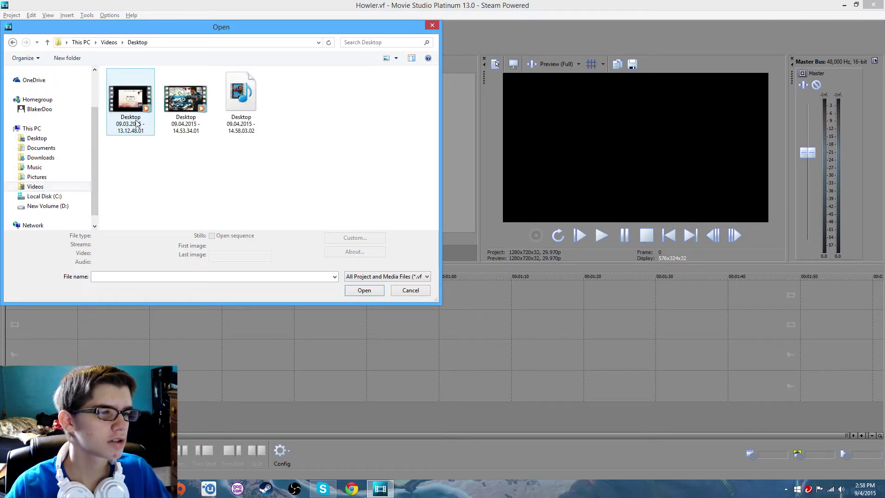
{"action": "left_click", "coordinate": [136, 122]}
{"action": "left_click", "coordinate": [377, 295]}
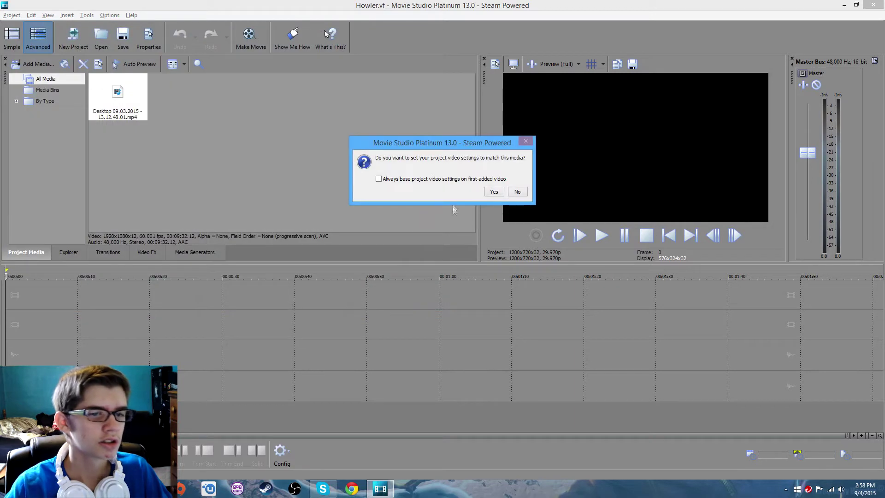
{"action": "left_click", "coordinate": [497, 194]}
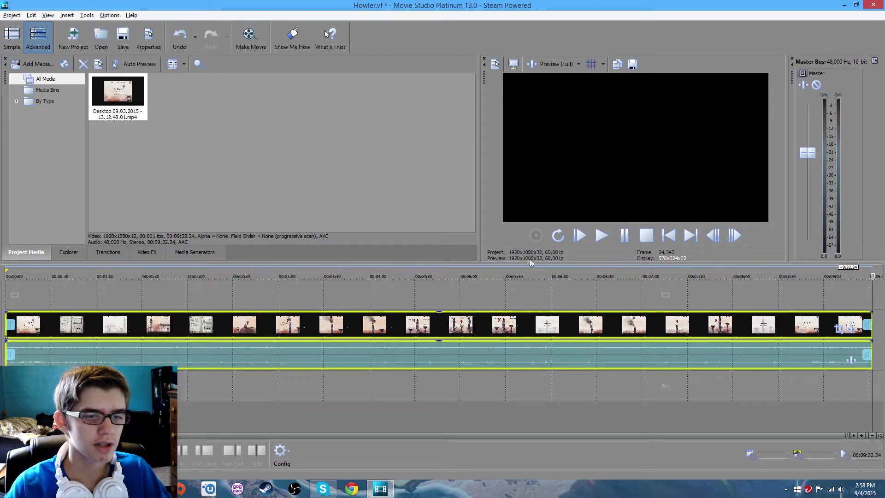
- Add the webcam video WIN_20150903_131204 from the Camera Roll folder in Pictures
{"action": "left_click", "coordinate": [102, 39]}
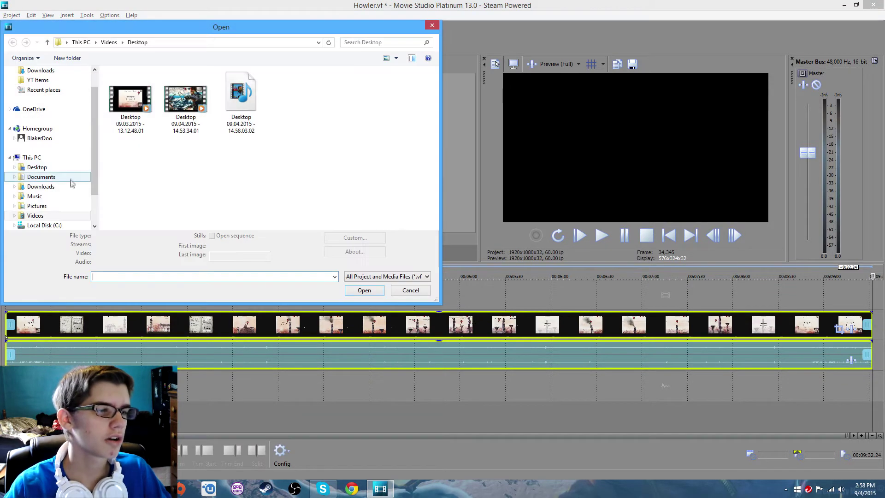
{"action": "left_click", "coordinate": [65, 208]}
{"action": "double_click", "coordinate": [128, 107]}
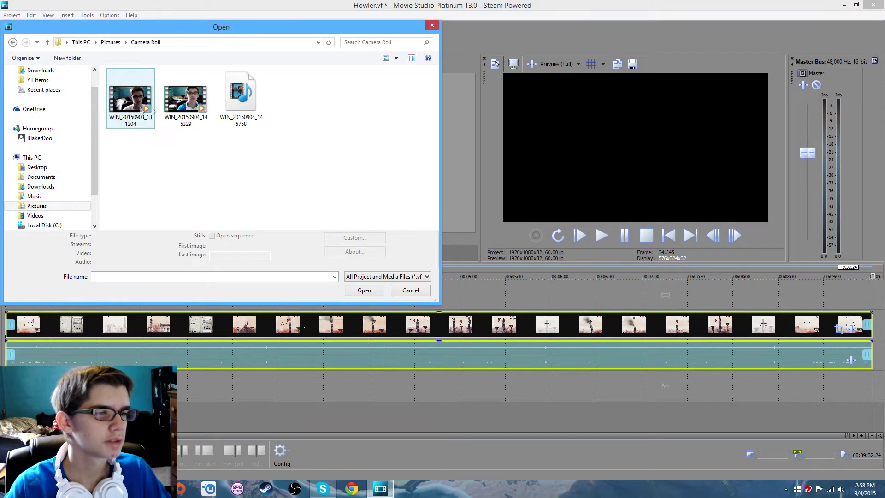
{"action": "left_click", "coordinate": [134, 103]}
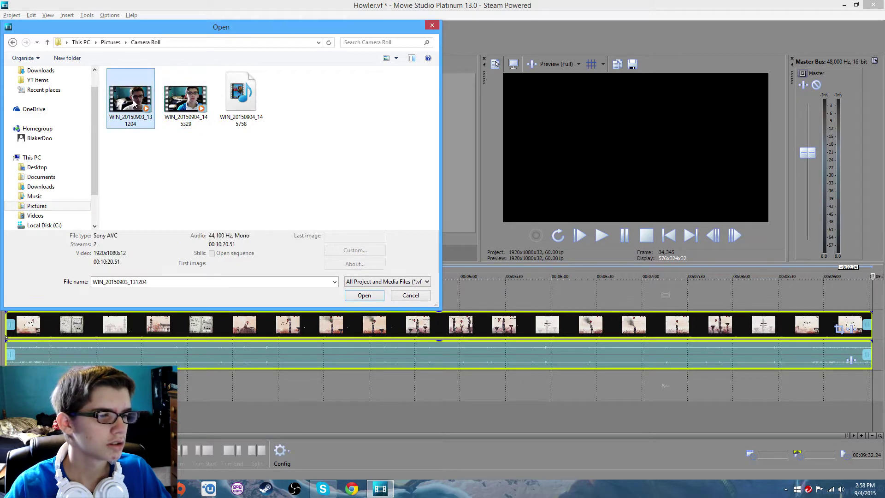
{"action": "left_click", "coordinate": [363, 295]}
- Place the webcam clip at the timeline start, video on the upper video track and audio on the lower audio track, and lower its volume
{"action": "left_click_drag", "start_coordinate": [539, 327], "coordinate": [539, 296]}
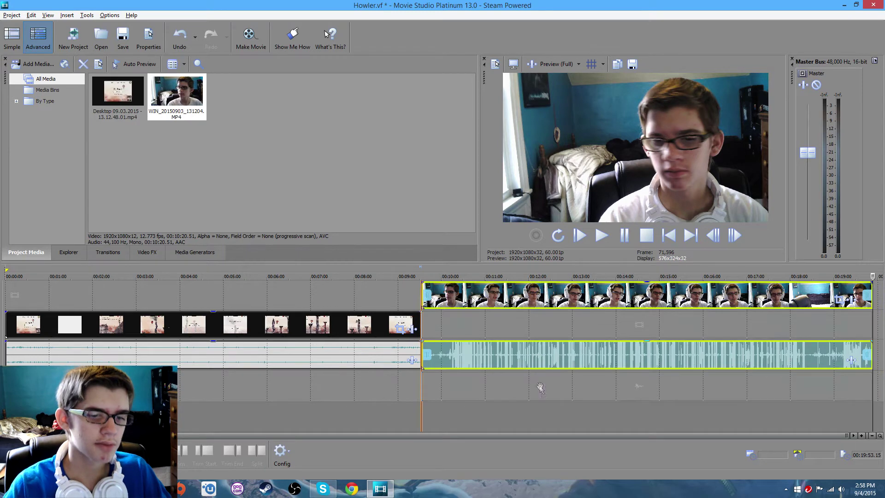
{"action": "left_click_drag", "start_coordinate": [540, 388], "coordinate": [541, 387]}
{"action": "left_click", "coordinate": [584, 295]}
{"action": "left_click_drag", "start_coordinate": [623, 297], "coordinate": [111, 289]}
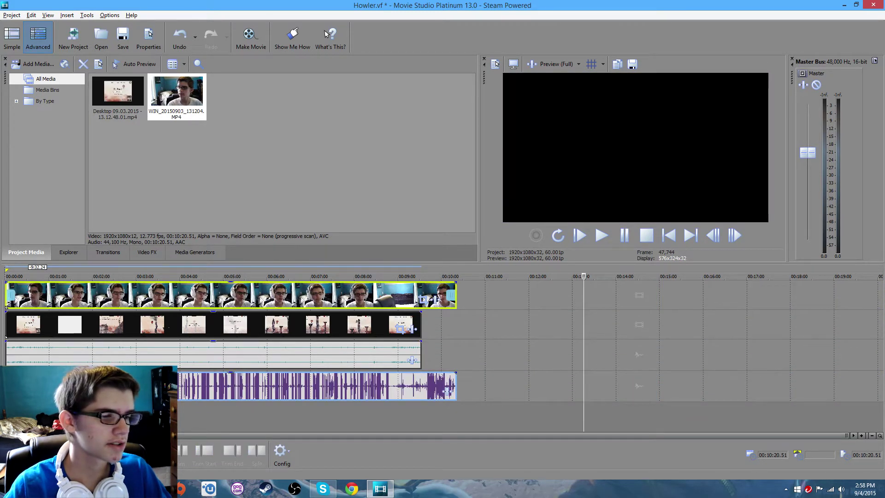
{"action": "left_click_drag", "start_coordinate": [55, 378], "coordinate": [54, 401]}
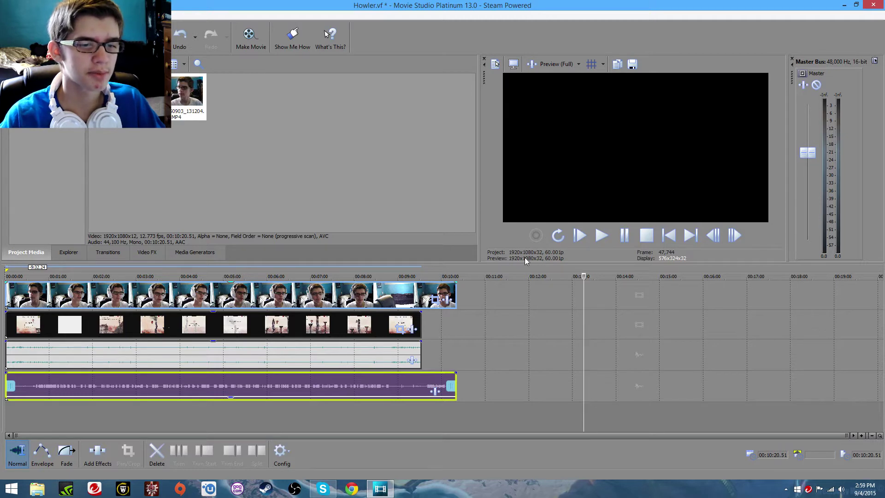
- Set the project frame rate to 29.970 (NTSC) in the project properties
{"action": "left_click", "coordinate": [495, 64]}
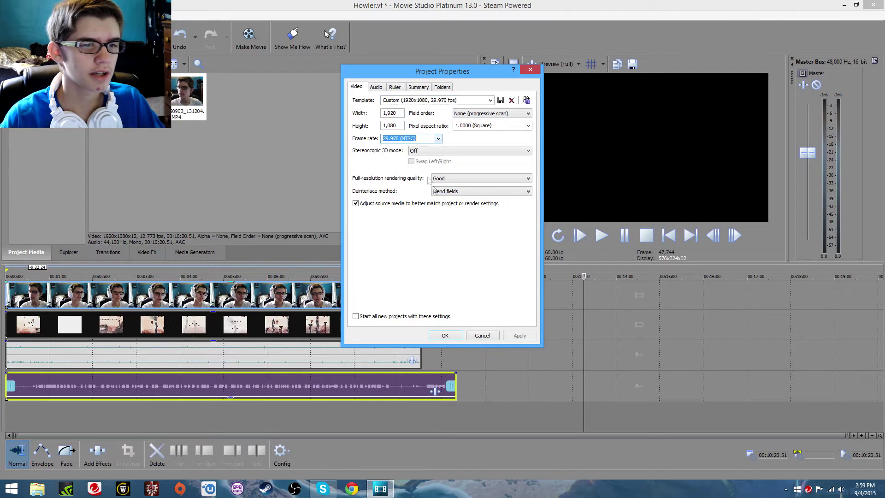
{"action": "left_click", "coordinate": [445, 336]}
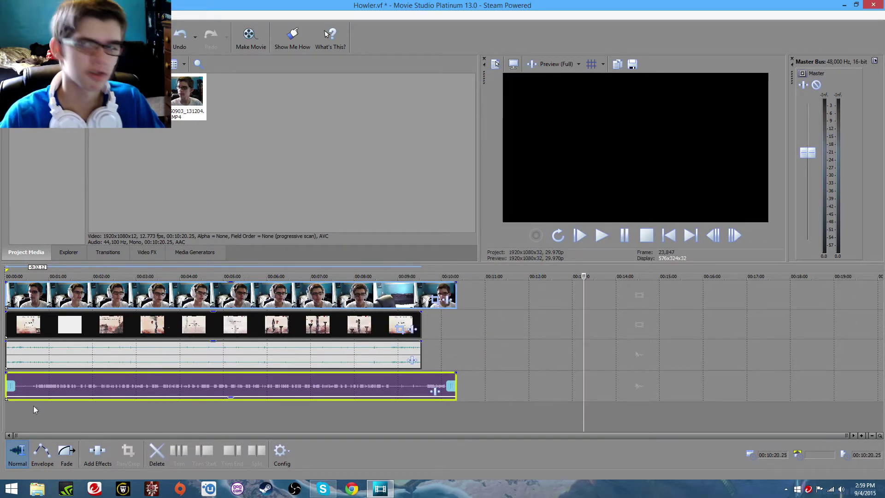
- Play the webcam clip's opening to find the sync cue, and move the desktop recording to start there, at about 44 seconds
{"action": "left_click", "coordinate": [21, 412]}
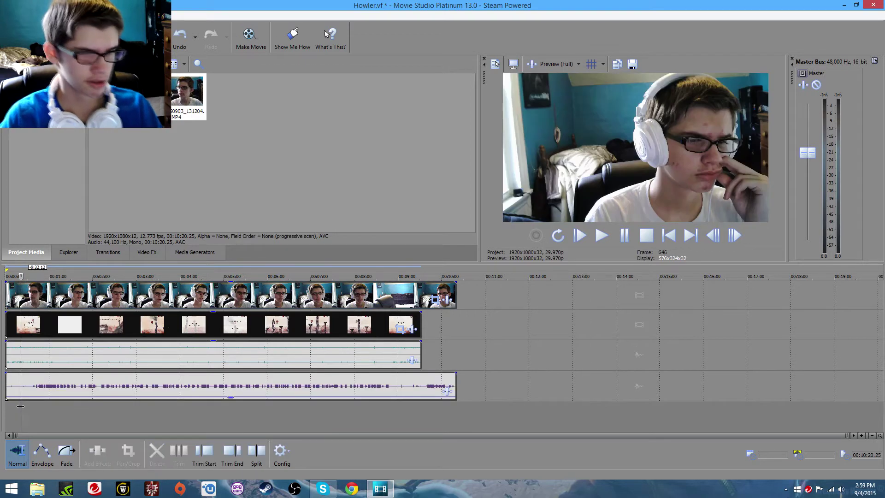
{"action": "scroll", "coordinate": [20, 406], "scroll_direction": "up", "scroll_amount": 5}
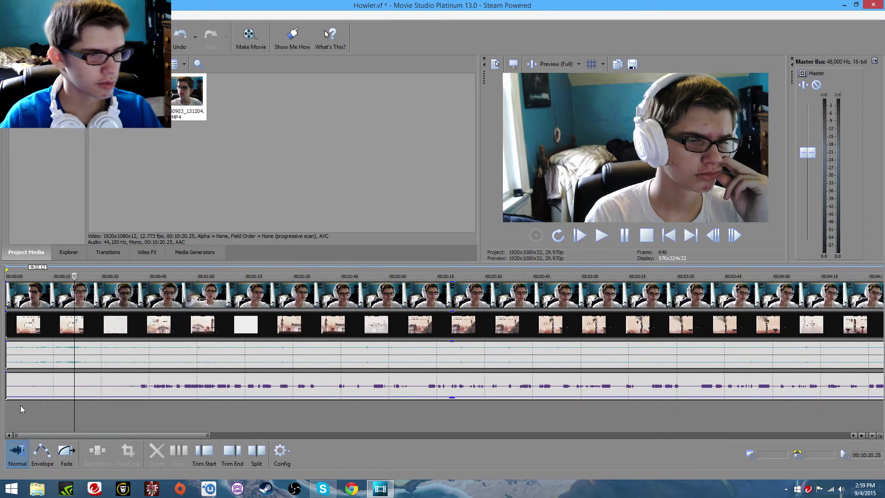
{"action": "left_click", "coordinate": [140, 409]}
{"action": "scroll", "coordinate": [138, 409], "scroll_direction": "up", "scroll_amount": 5}
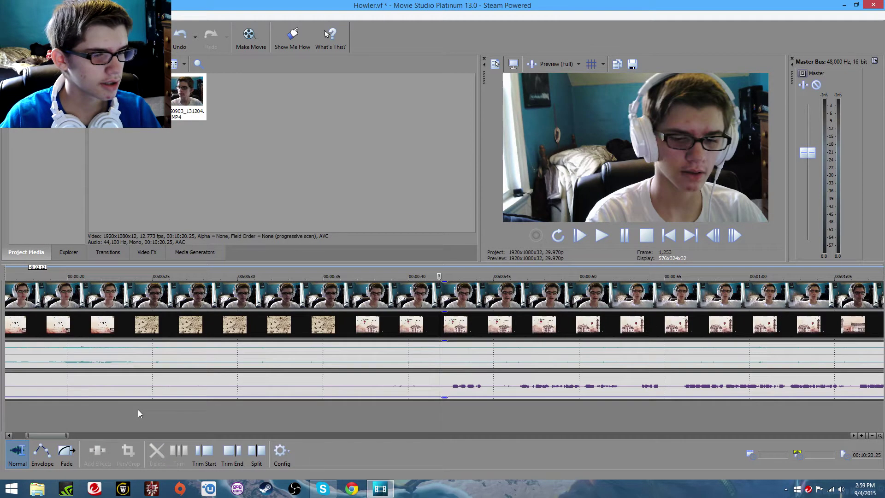
{"action": "key", "text": "space"}
{"action": "left_click", "coordinate": [452, 415]}
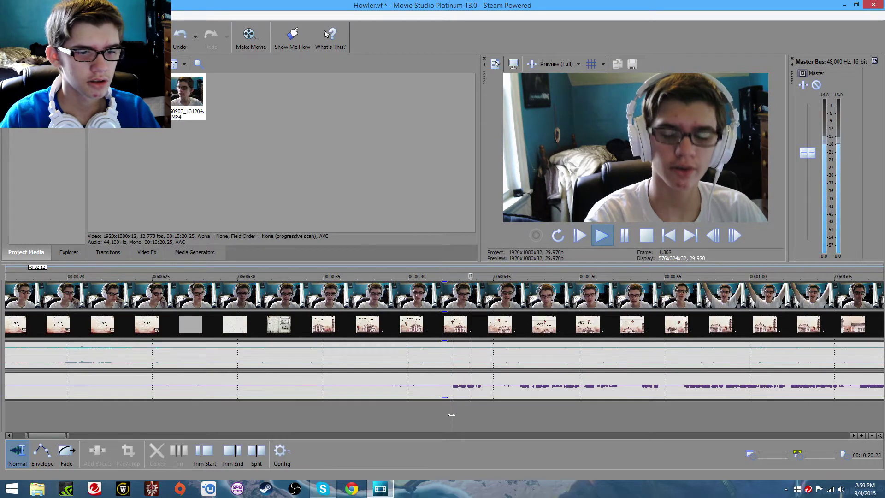
{"action": "key", "text": "space"}
{"action": "left_click", "coordinate": [402, 327]}
{"action": "mouse_move", "coordinate": [402, 326]}
{"action": "left_mouse_down"}
{"action": "mouse_move", "coordinate": [341, 306]}
{"action": "mouse_move", "coordinate": [277, 322]}
{"action": "mouse_move", "coordinate": [87, 323]}
{"action": "mouse_move", "coordinate": [539, 326]}
{"action": "left_mouse_up"}
{"action": "left_click", "coordinate": [476, 413]}
{"action": "scroll", "coordinate": [476, 413], "scroll_direction": "down", "scroll_amount": 8}
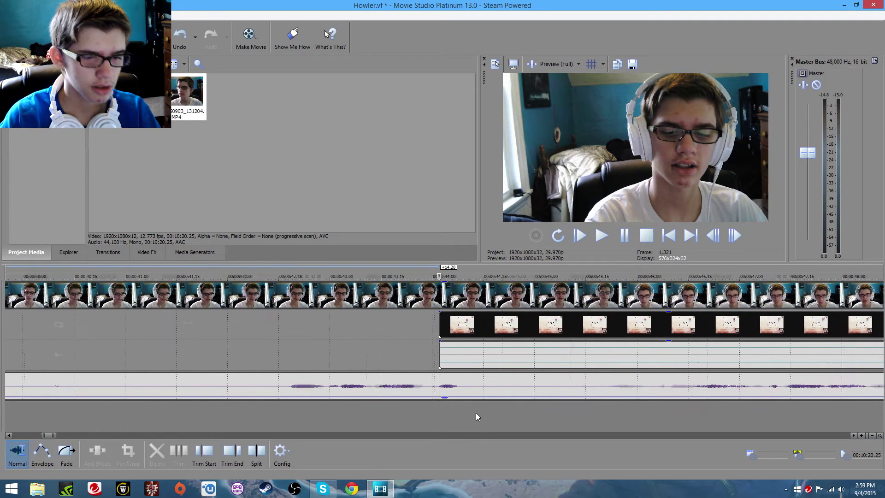
- Pan and crop the webcam video into a small overlay in the upper-left corner of the video frame
{"action": "scroll", "coordinate": [481, 399], "scroll_direction": "down", "scroll_amount": 3}
{"action": "left_click", "coordinate": [492, 288]}
{"action": "scroll", "coordinate": [381, 203], "scroll_direction": "down", "scroll_amount": 4}
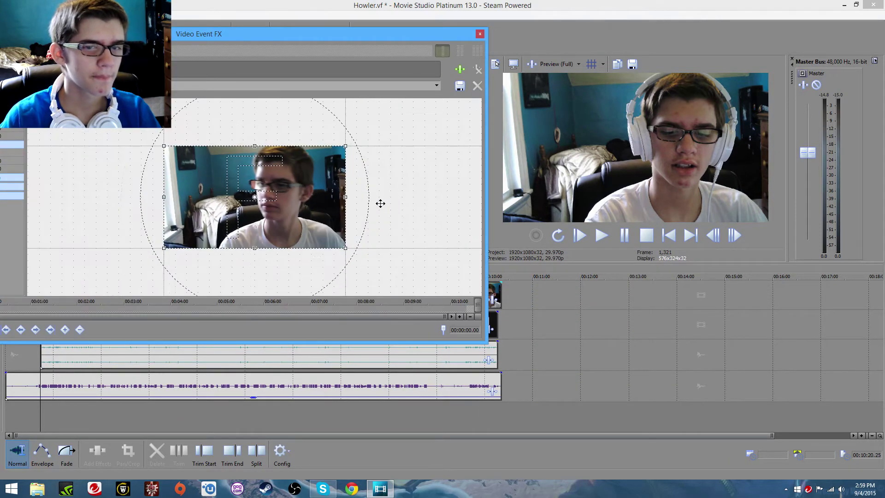
{"action": "left_click_drag", "start_coordinate": [309, 167], "coordinate": [386, 115]}
{"action": "left_click_drag", "start_coordinate": [372, 263], "coordinate": [297, 207]}
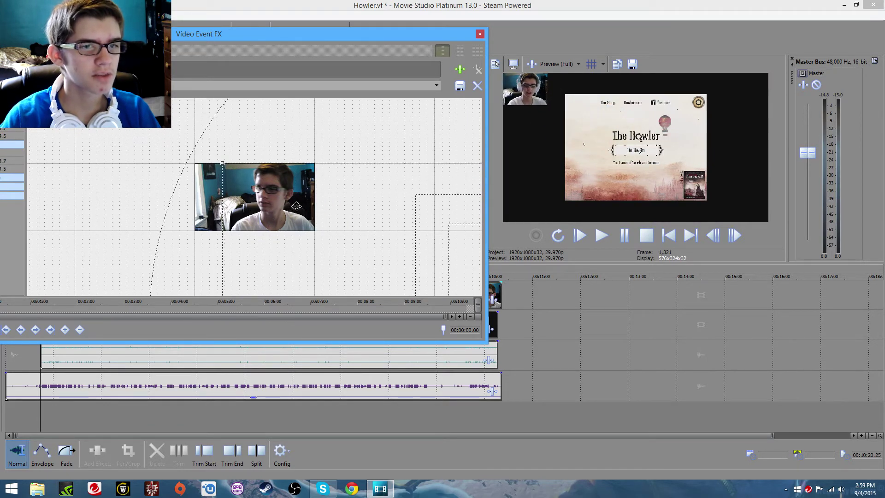
{"action": "left_click", "coordinate": [480, 34]}
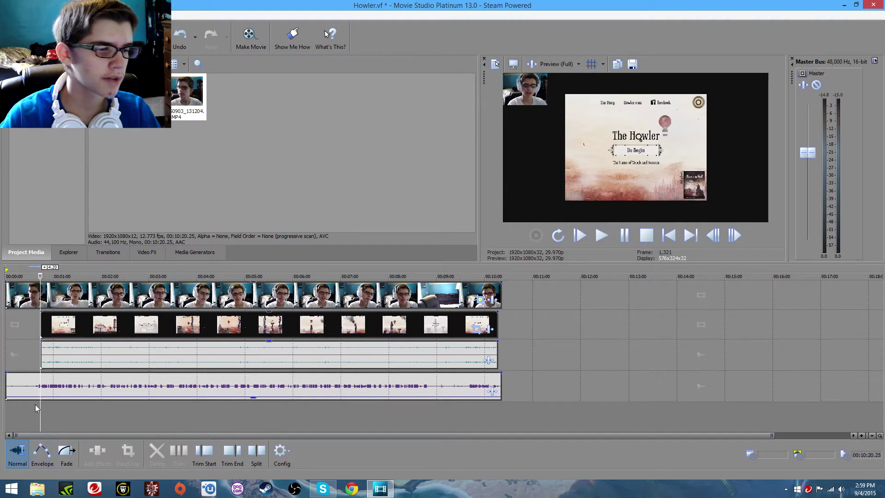
- Play the start of the desktop recording to check its sync, and shift the recording one frame later on the timeline
{"action": "scroll", "coordinate": [37, 404], "scroll_direction": "up", "scroll_amount": 5}
{"action": "scroll", "coordinate": [60, 408], "scroll_direction": "up", "scroll_amount": 8}
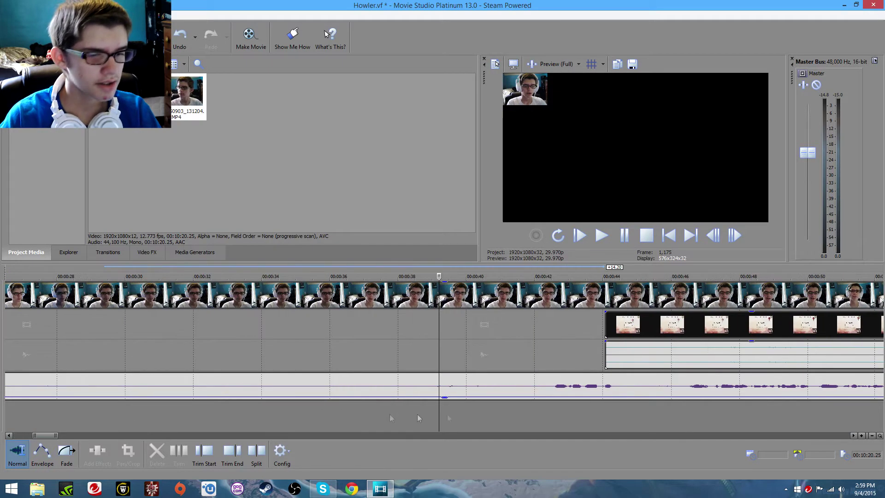
{"action": "left_click", "coordinate": [582, 415]}
{"action": "key", "text": "space"}
{"action": "key", "text": "space"}
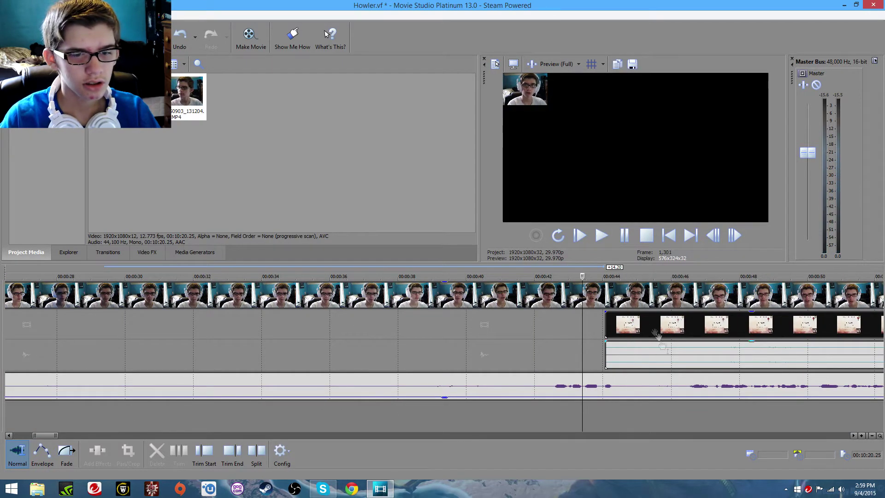
{"action": "left_click_drag", "start_coordinate": [636, 320], "coordinate": [639, 322]}
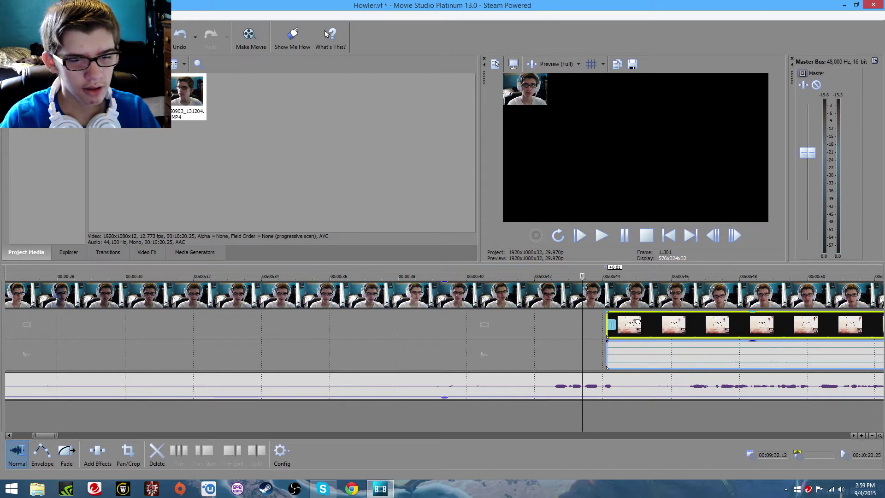
{"action": "left_click", "coordinate": [598, 414]}
{"action": "key", "text": "space"}
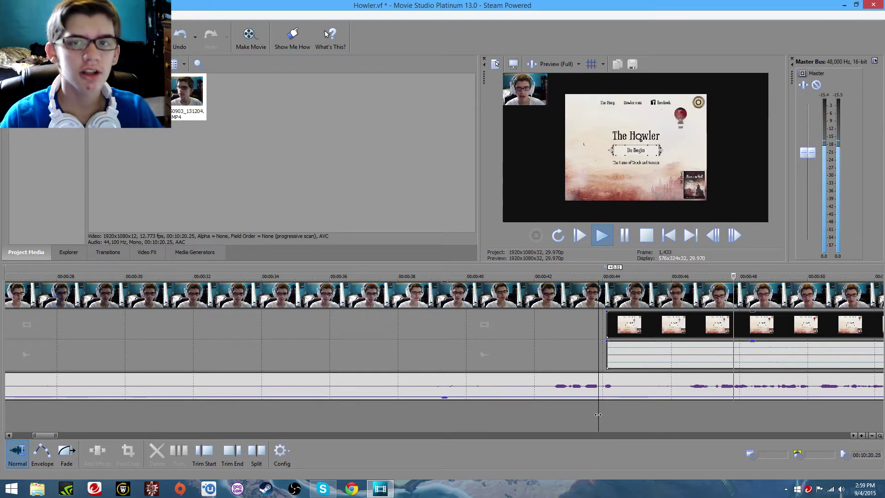
{"action": "scroll", "coordinate": [598, 414], "scroll_direction": "down", "scroll_amount": 2}
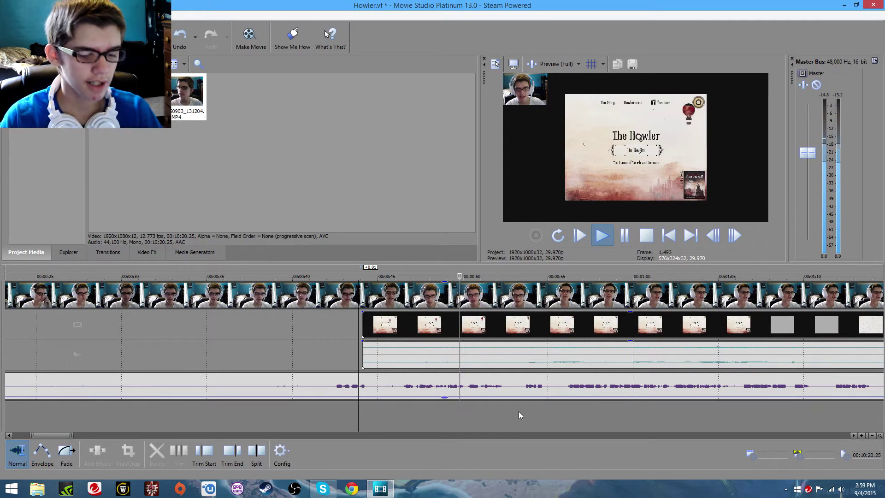
{"action": "key", "text": "space"}
- Pan and crop the desktop recording to fill the frame's right side, and enlarge the webcam overlay to meet its edge
{"action": "scroll", "coordinate": [517, 410], "scroll_direction": "down", "scroll_amount": 3}
{"action": "left_click", "coordinate": [552, 408]}
{"action": "scroll", "coordinate": [548, 410], "scroll_direction": "down", "scroll_amount": 6}
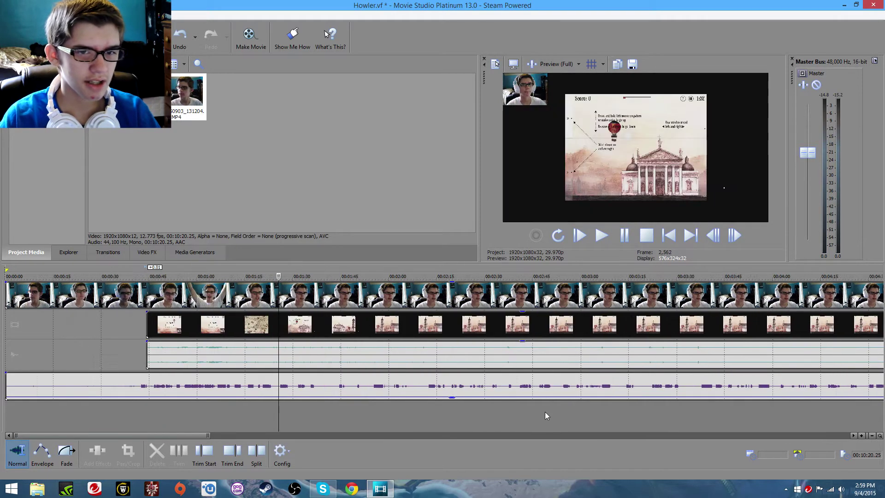
{"action": "left_click", "coordinate": [434, 329]}
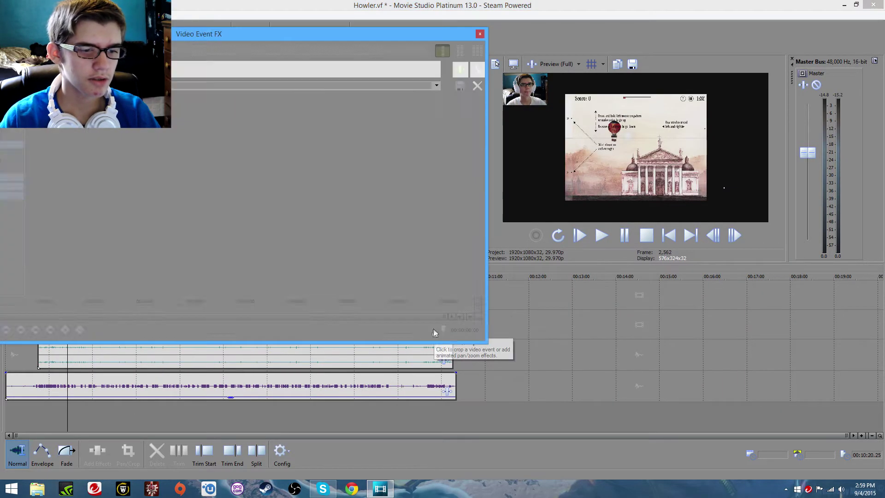
{"action": "left_click_drag", "start_coordinate": [413, 109], "coordinate": [315, 186]}
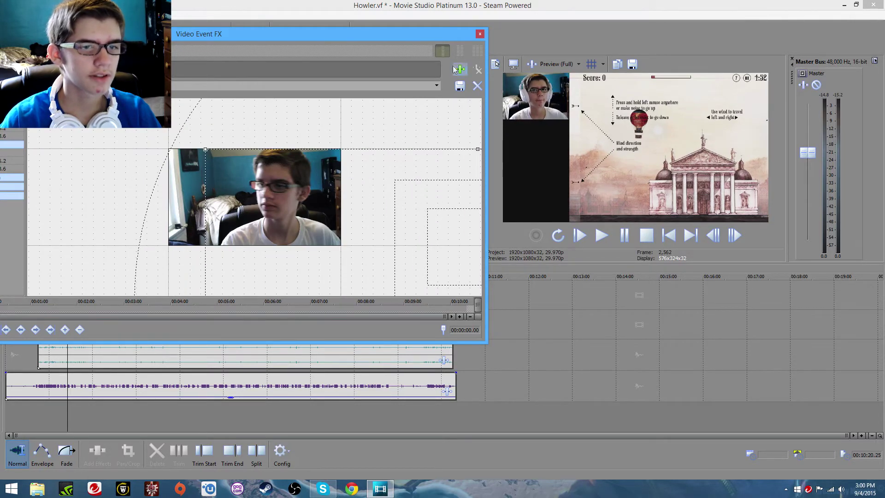
{"action": "left_click", "coordinate": [480, 35]}
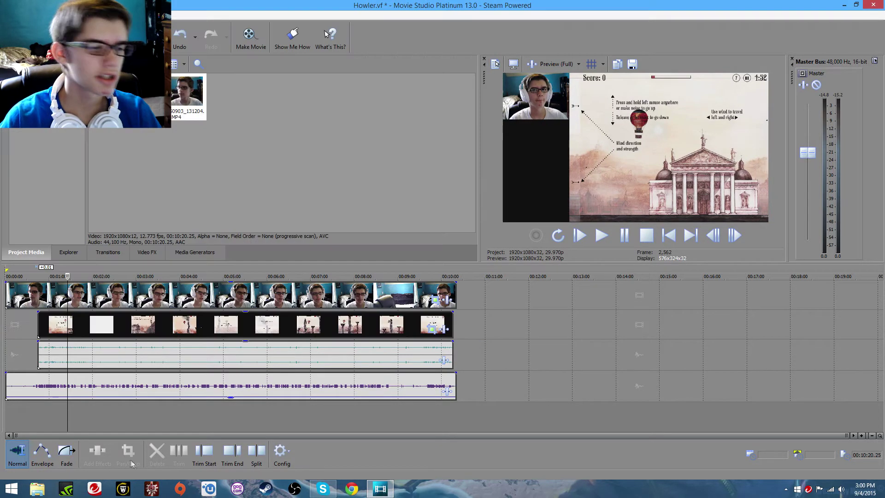
- Examine the combined webcam and gameplay layout at several points along the timeline
{"action": "left_click", "coordinate": [143, 419]}
{"action": "left_click", "coordinate": [211, 419]}
{"action": "left_click", "coordinate": [297, 420]}
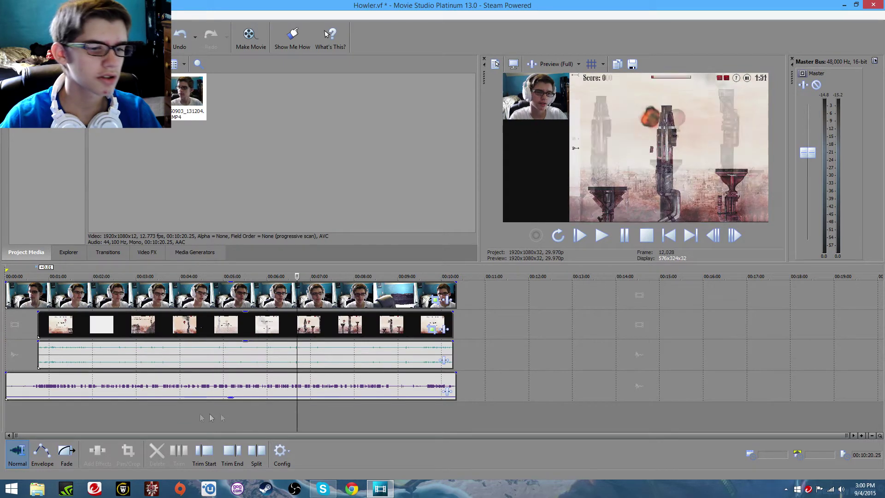
{"action": "left_click", "coordinate": [52, 426]}
{"action": "left_click", "coordinate": [25, 425]}
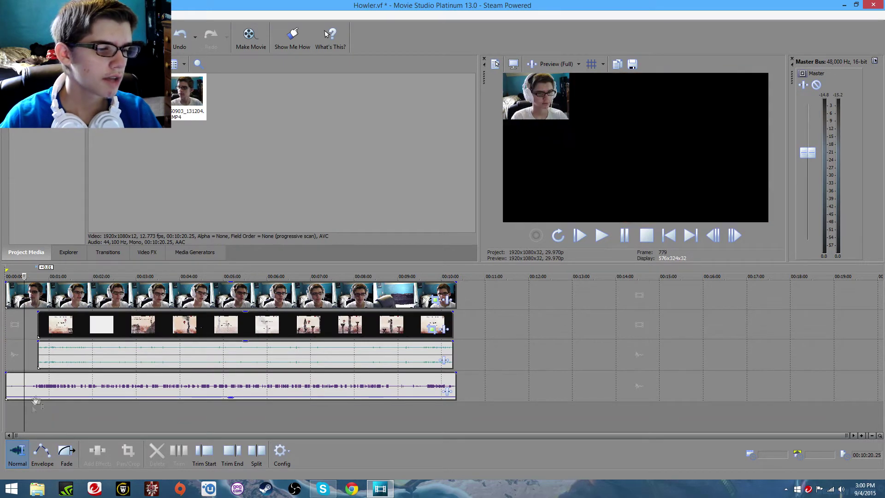
- Select the video and audio events of both the webcam clip and the desktop recording, and group them together
{"action": "left_click", "coordinate": [106, 395]}
{"action": "left_click", "coordinate": [115, 357], "text": "ctrl"}
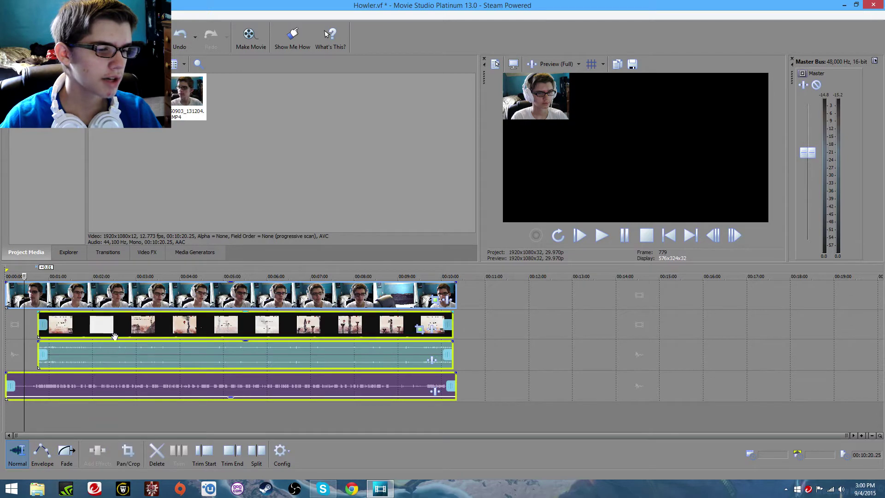
{"action": "left_click", "coordinate": [115, 295], "text": "ctrl"}
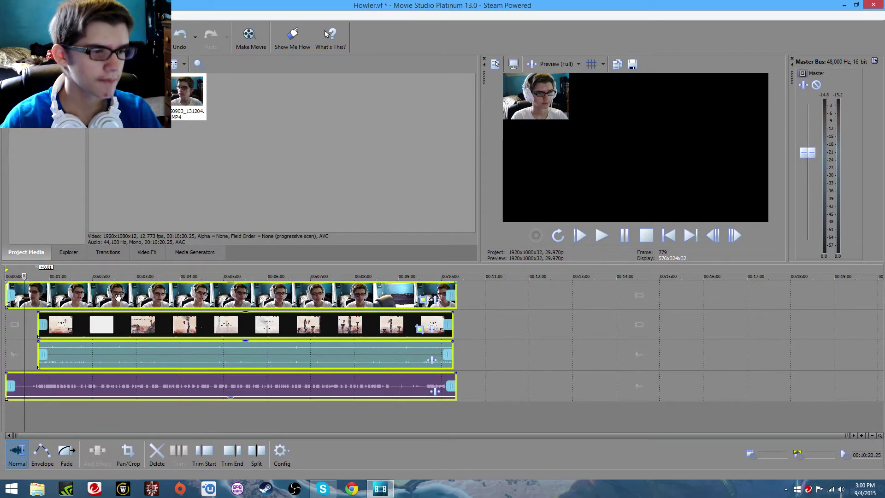
{"action": "left_click_drag", "start_coordinate": [123, 300], "coordinate": [33, 335]}
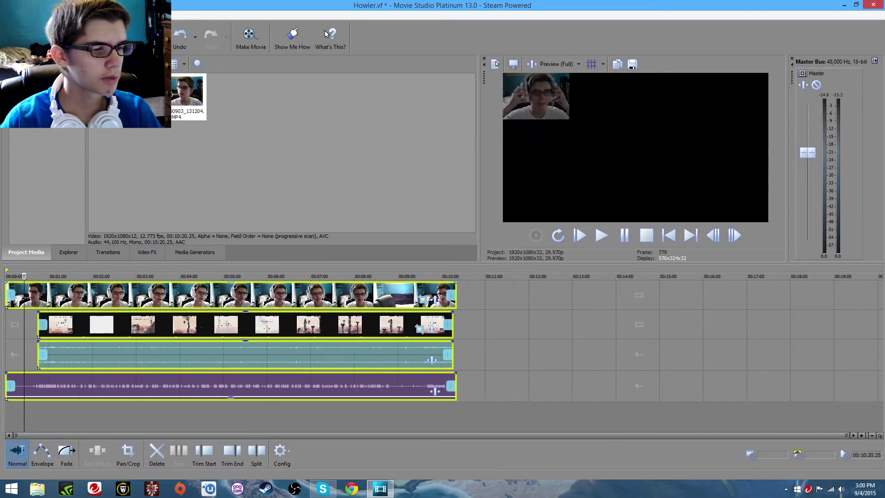
- Split all tracks at about 46 seconds, delete everything before the split, and play a moment of the remaining footage
{"action": "scroll", "coordinate": [35, 420], "scroll_direction": "up", "scroll_amount": 6}
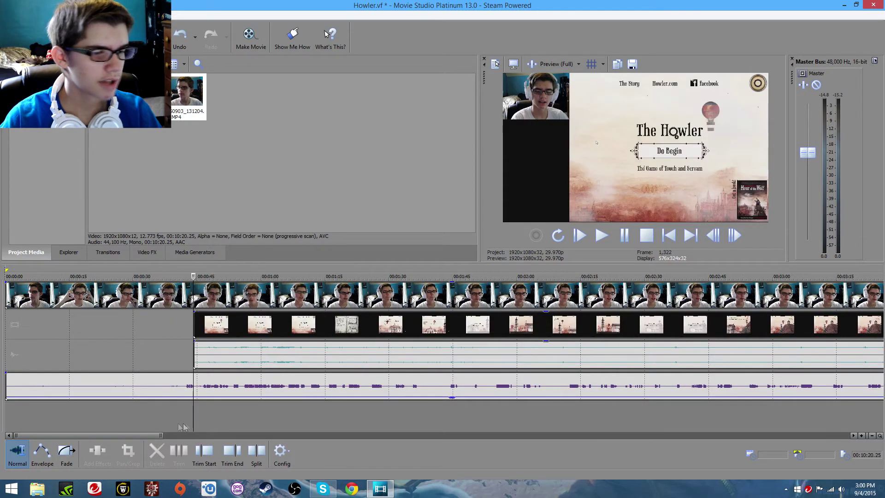
{"action": "key", "text": "space"}
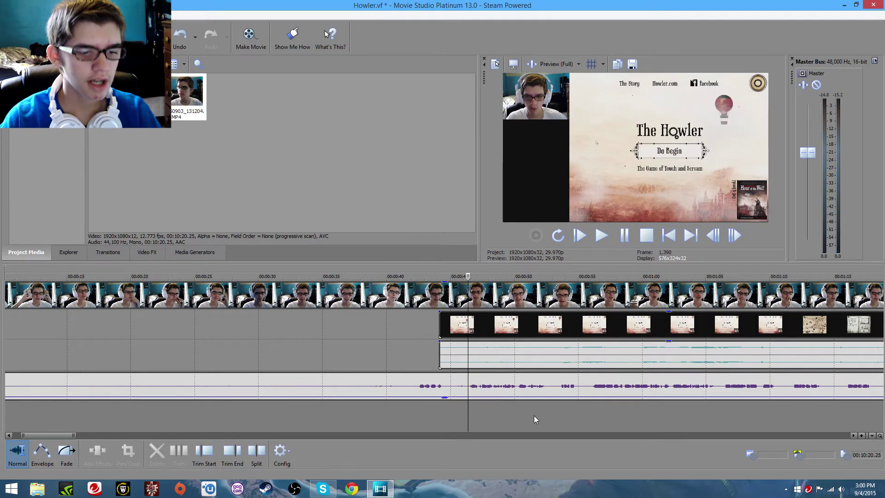
{"action": "key", "text": "space"}
{"action": "key", "text": "s"}
{"action": "left_click", "coordinate": [358, 291]}
{"action": "key", "text": "Delete"}
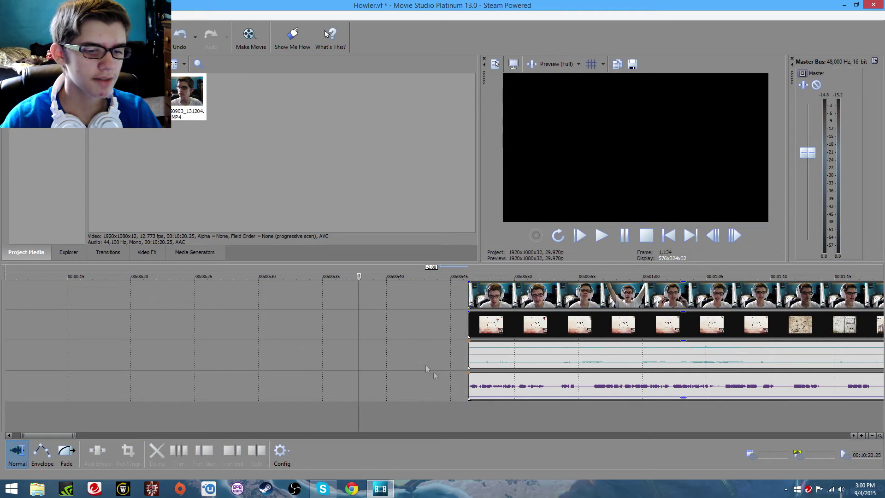
{"action": "left_click", "coordinate": [591, 403]}
{"action": "key", "text": "space"}
{"action": "key", "text": "space"}
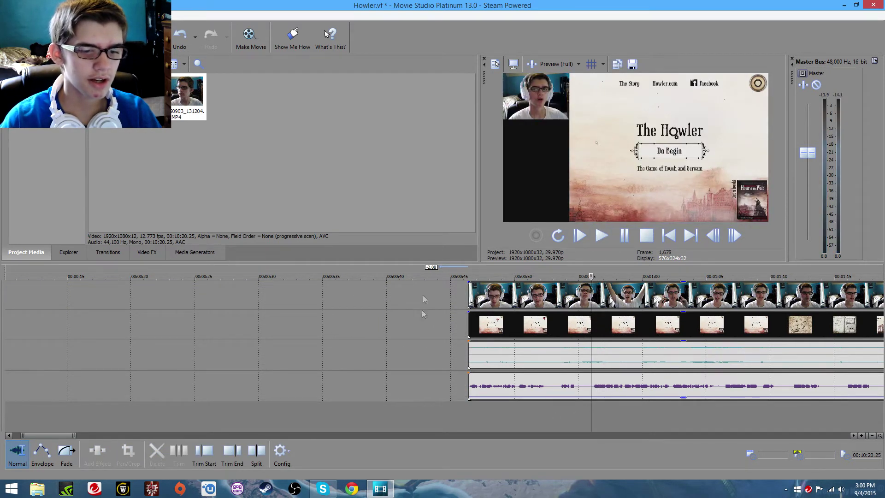
- Open the Intro video from the Intro folder to add it to the project
{"action": "key", "text": "ctrl+o"}
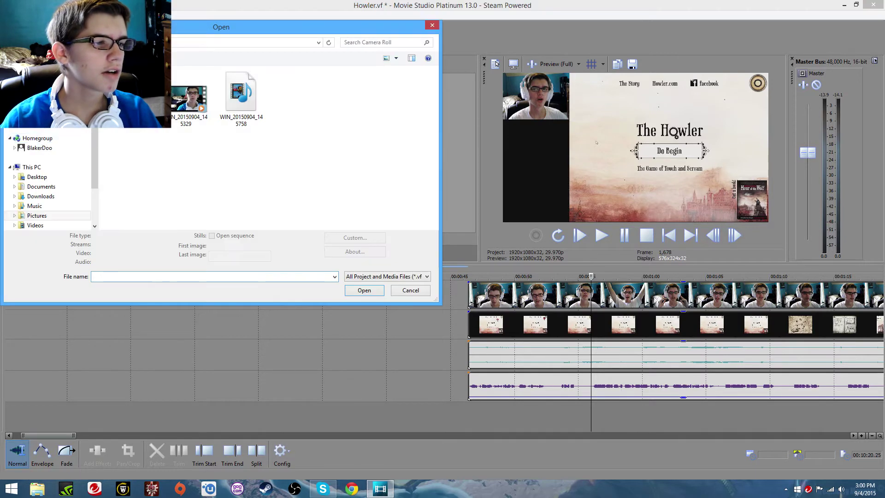
{"action": "double_click", "coordinate": [233, 103]}
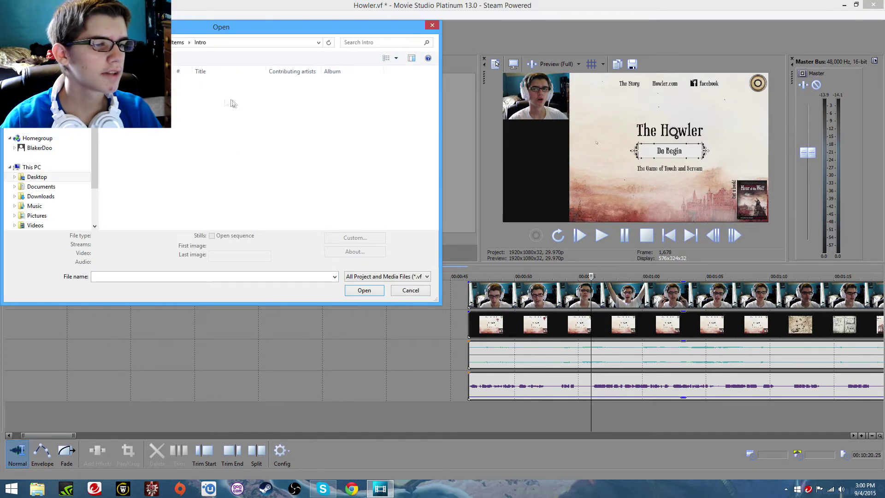
{"action": "key", "text": "Down"}
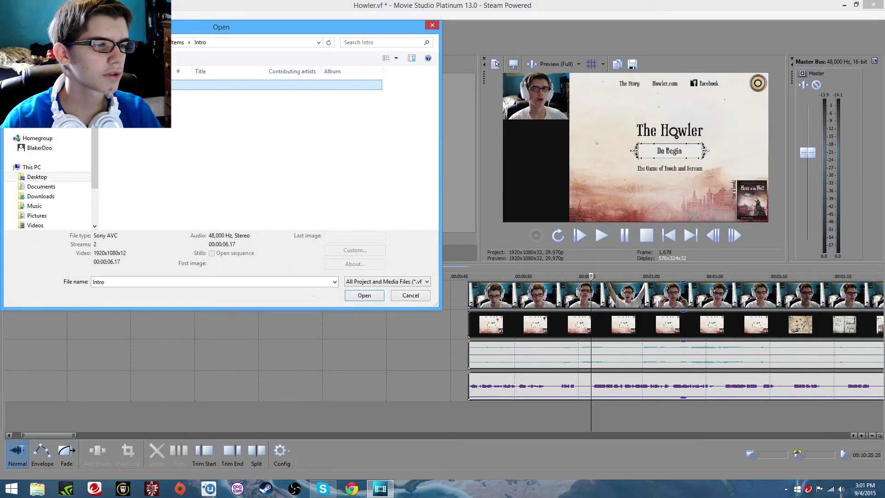
{"action": "left_click", "coordinate": [364, 295]}
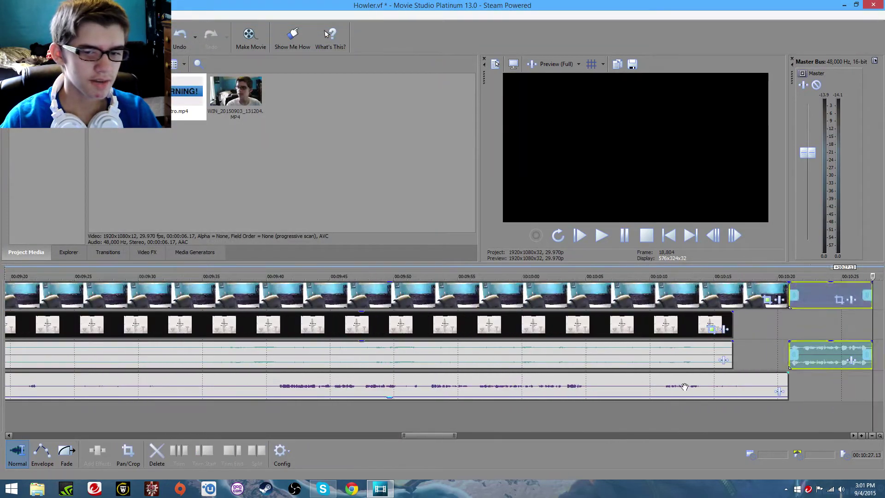
- Move the intro clip to the timeline start on the second video track, and place the grouped footage directly after it
{"action": "left_click_drag", "start_coordinate": [428, 435], "coordinate": [40, 435]}
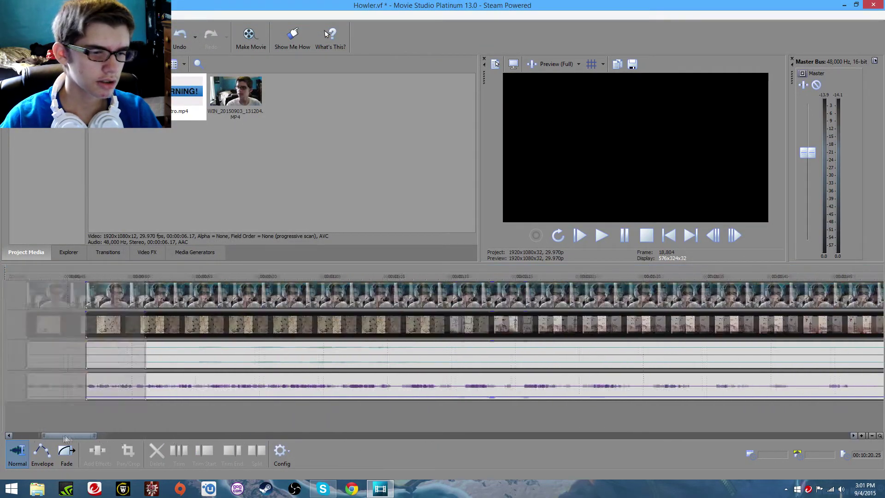
{"action": "left_click", "coordinate": [216, 289]}
{"action": "key", "text": "ctrl+v"}
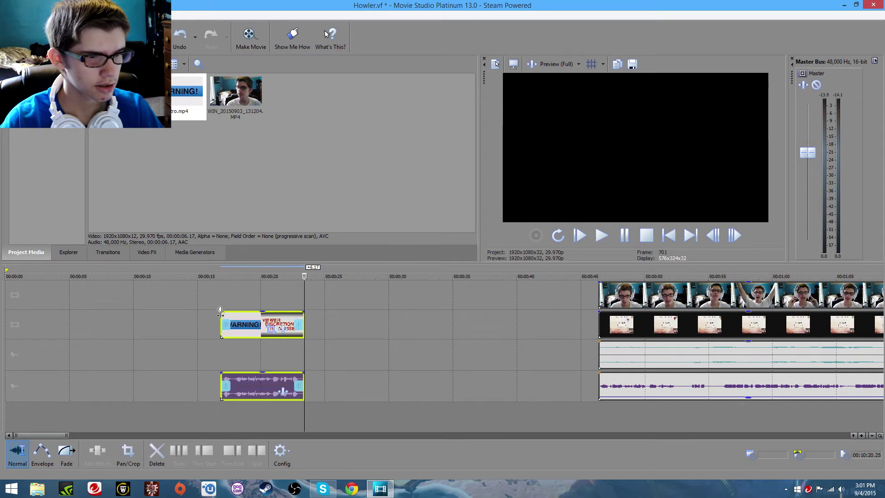
{"action": "left_click_drag", "start_coordinate": [220, 314], "coordinate": [2, 327]}
{"action": "left_click_drag", "start_coordinate": [738, 314], "coordinate": [220, 295]}
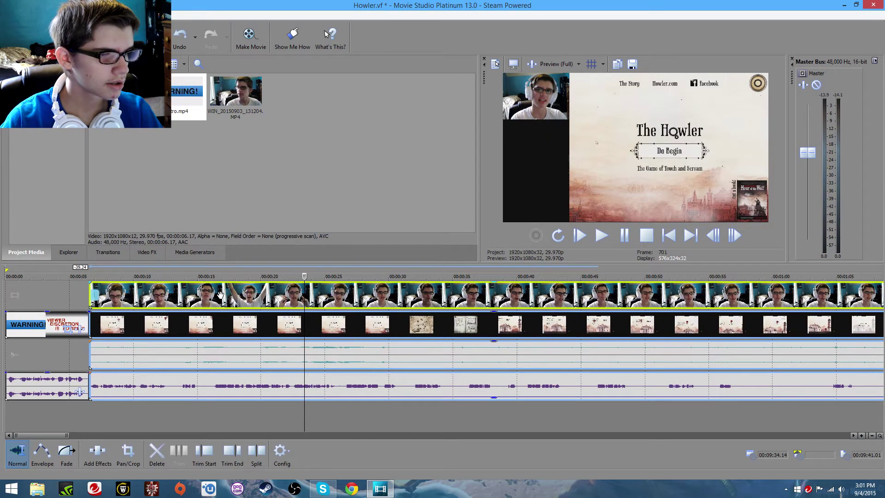
{"action": "left_click", "coordinate": [211, 408]}
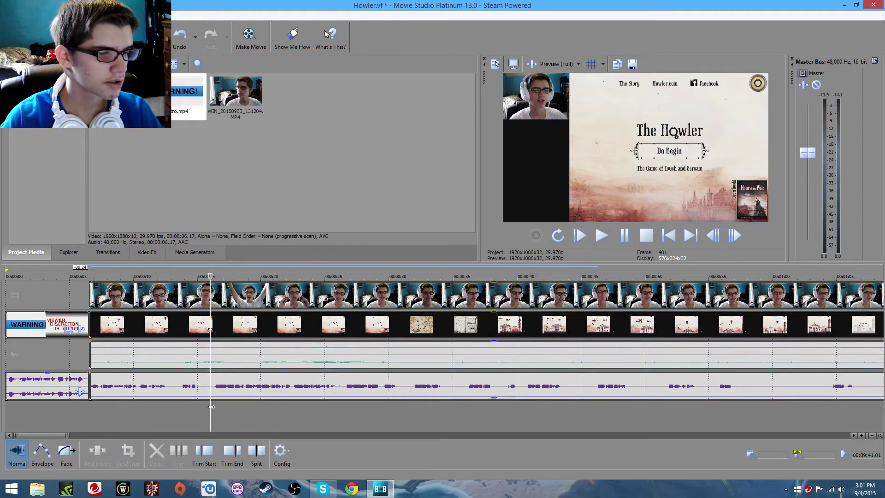
- Play the footage near its end, at about 9:10
{"action": "scroll", "coordinate": [316, 380], "scroll_direction": "down", "scroll_amount": 2}
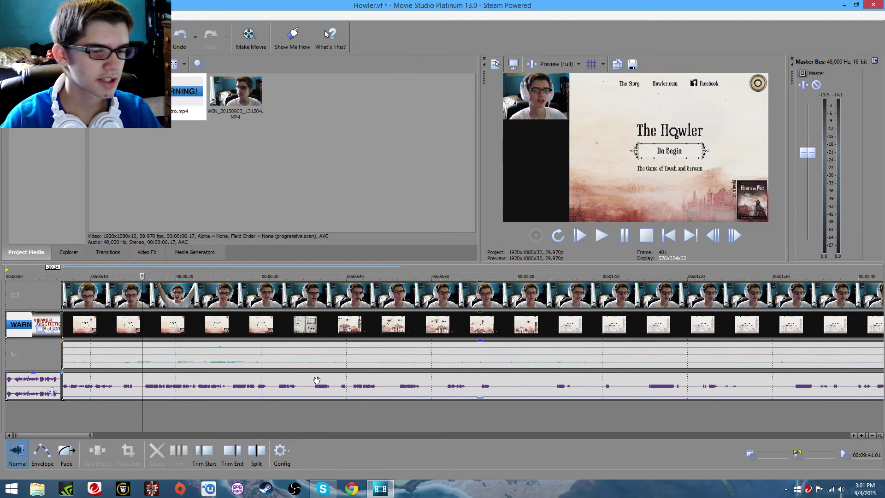
{"action": "scroll", "coordinate": [313, 382], "scroll_direction": "down", "scroll_amount": 4}
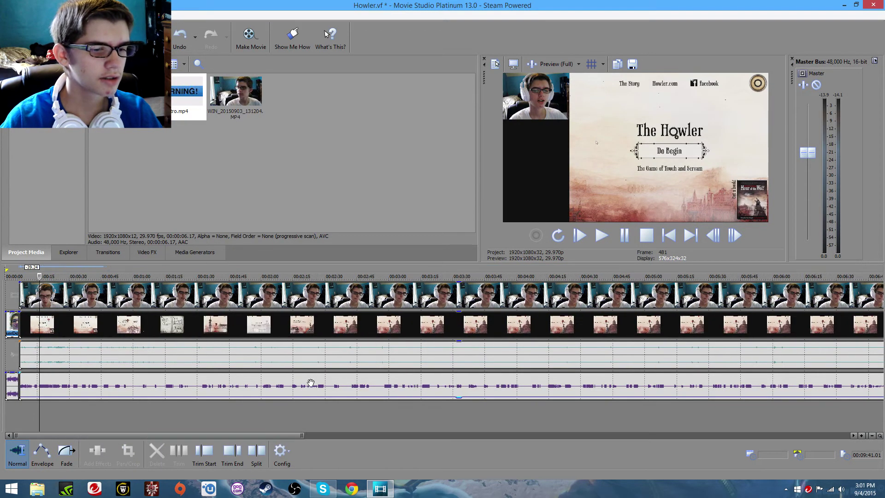
{"action": "scroll", "coordinate": [311, 382], "scroll_direction": "down", "scroll_amount": 2}
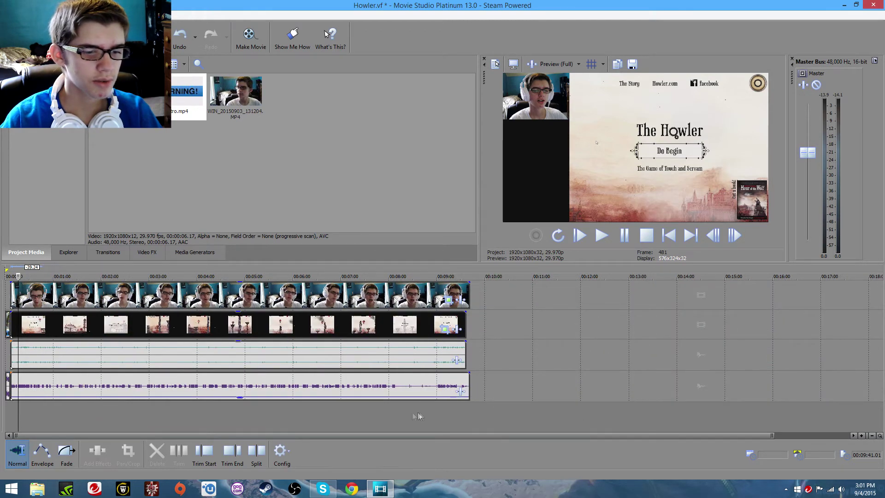
{"action": "left_click", "coordinate": [446, 411]}
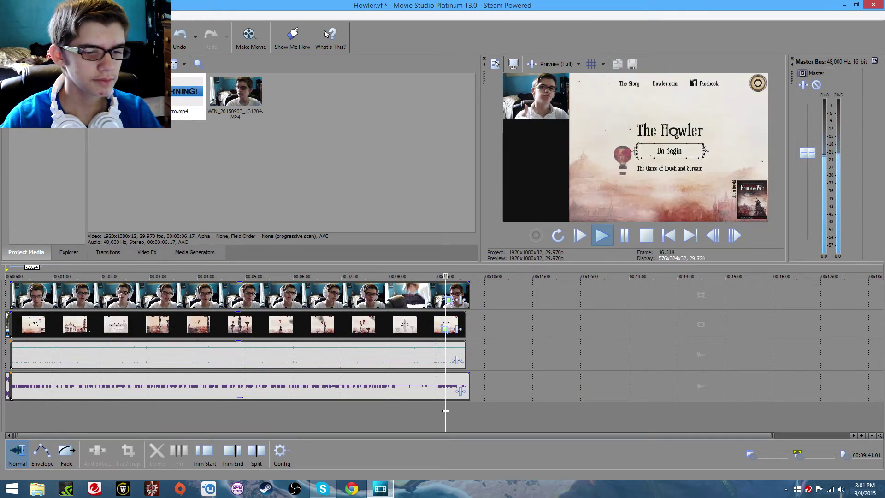
{"action": "scroll", "coordinate": [445, 411], "scroll_direction": "up", "scroll_amount": 4}
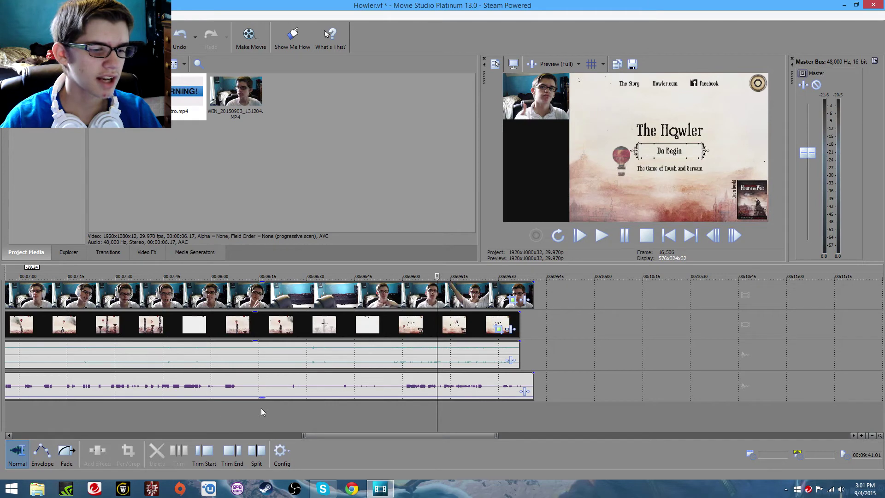
- Split all tracks at about 7:48 and 7:50 to isolate the loud passage in the webcam audio
{"action": "left_click", "coordinate": [223, 408]}
{"action": "scroll", "coordinate": [222, 408], "scroll_direction": "up", "scroll_amount": 3}
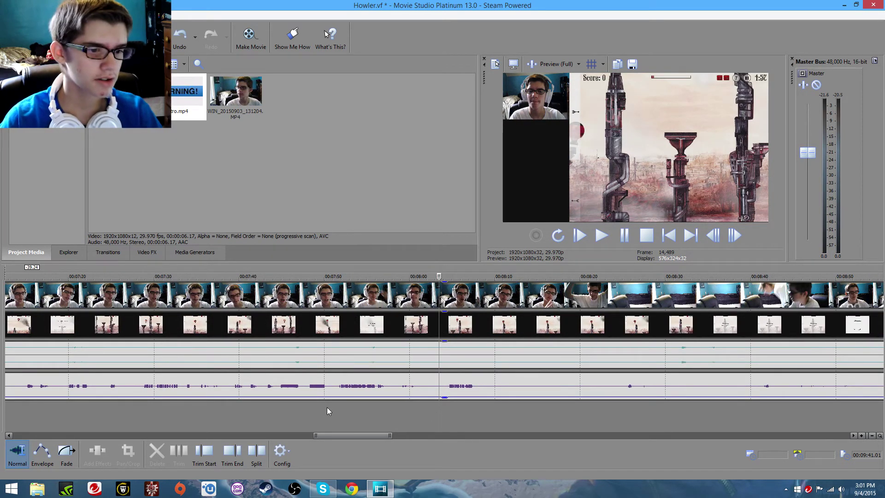
{"action": "scroll", "coordinate": [327, 408], "scroll_direction": "up", "scroll_amount": 3}
{"action": "left_click", "coordinate": [412, 406]}
{"action": "key", "text": "s"}
{"action": "left_click", "coordinate": [464, 408]}
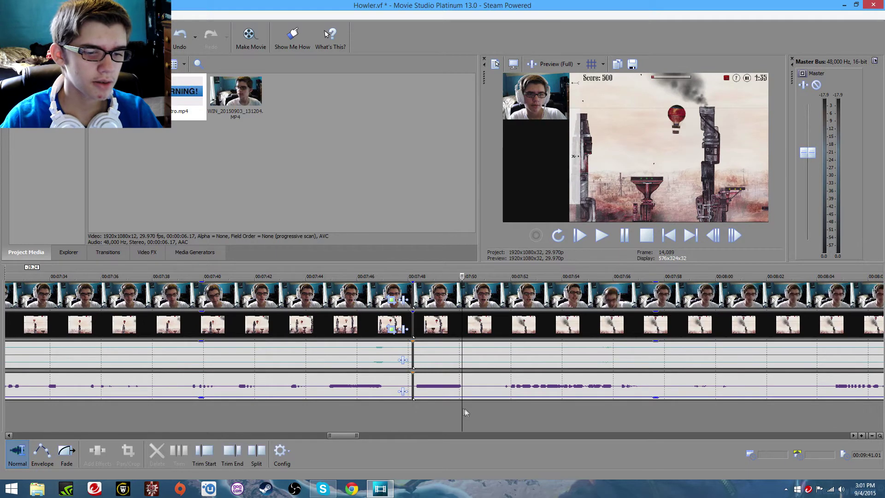
{"action": "left_click", "coordinate": [463, 408]}
{"action": "key", "text": "s"}
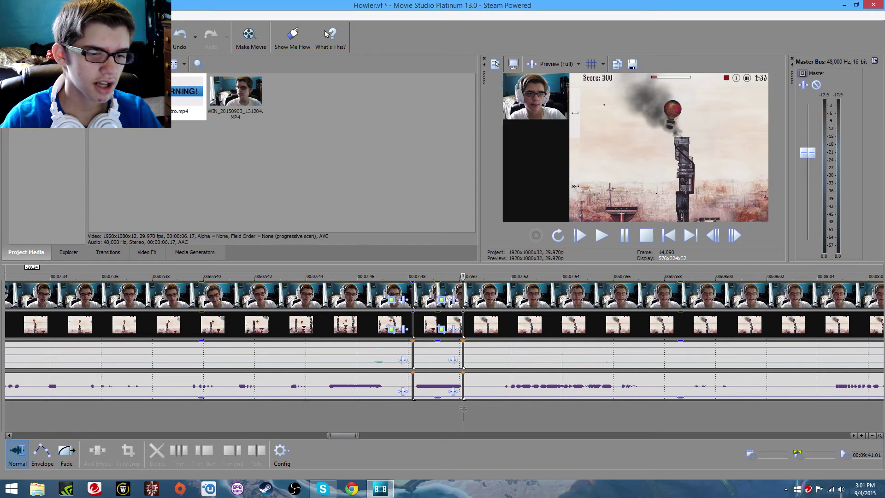
{"action": "left_click", "coordinate": [438, 418]}
{"action": "left_click", "coordinate": [397, 416]}
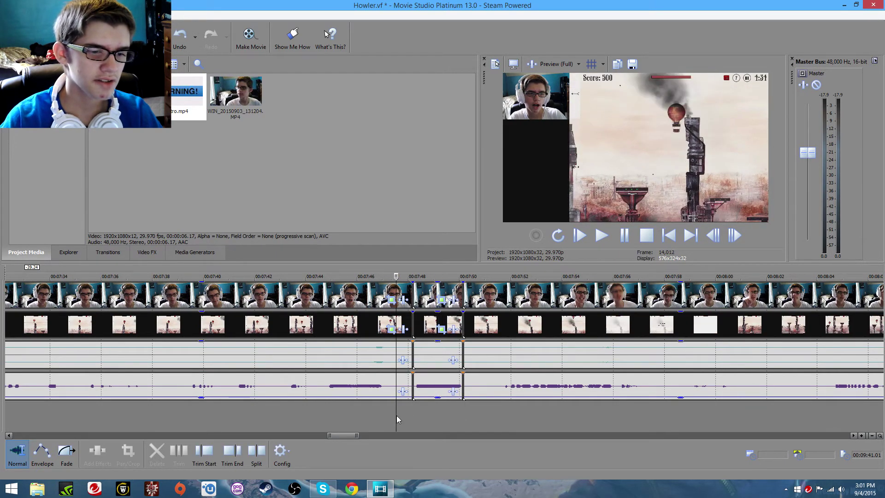
- In the Pan/Crop of the isolated webcam clip at about 7:48, tighten the frame around the face and rotate it so the image appears tilted upside down
{"action": "key", "text": "space"}
{"action": "key", "text": "space"}
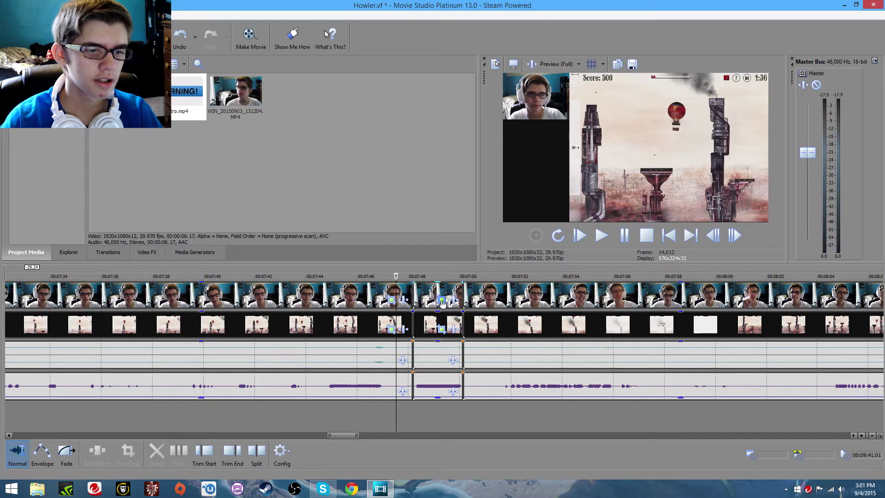
{"action": "left_click", "coordinate": [442, 302]}
{"action": "scroll", "coordinate": [321, 183], "scroll_direction": "down", "scroll_amount": 6}
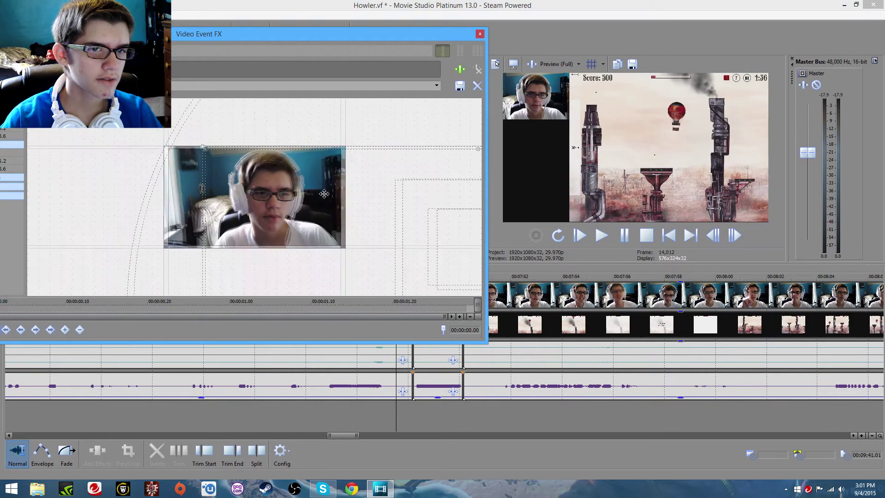
{"action": "mouse_move", "coordinate": [229, 173]}
{"action": "left_mouse_down"}
{"action": "mouse_move", "coordinate": [273, 198]}
{"action": "mouse_move", "coordinate": [235, 181]}
{"action": "left_mouse_up"}
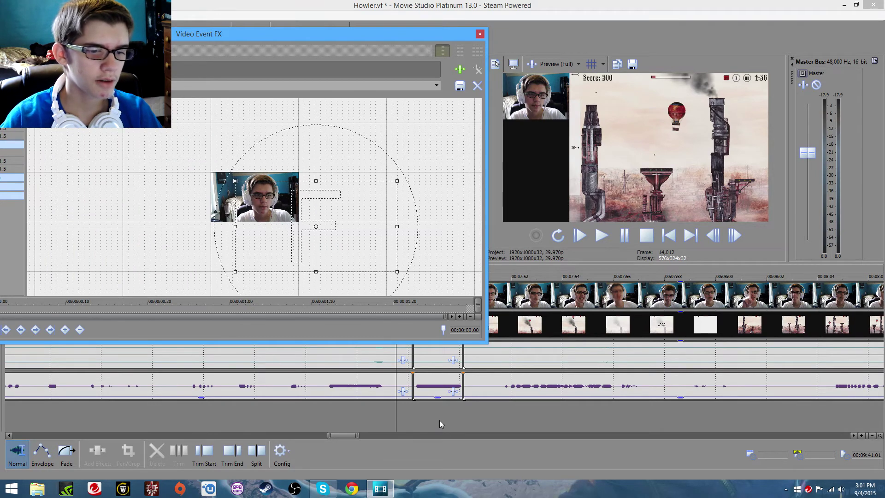
{"action": "left_click", "coordinate": [439, 419]}
{"action": "left_click_drag", "start_coordinate": [236, 187], "coordinate": [210, 175]}
{"action": "left_click_drag", "start_coordinate": [315, 148], "coordinate": [292, 131]}
{"action": "left_click_drag", "start_coordinate": [281, 240], "coordinate": [318, 142]}
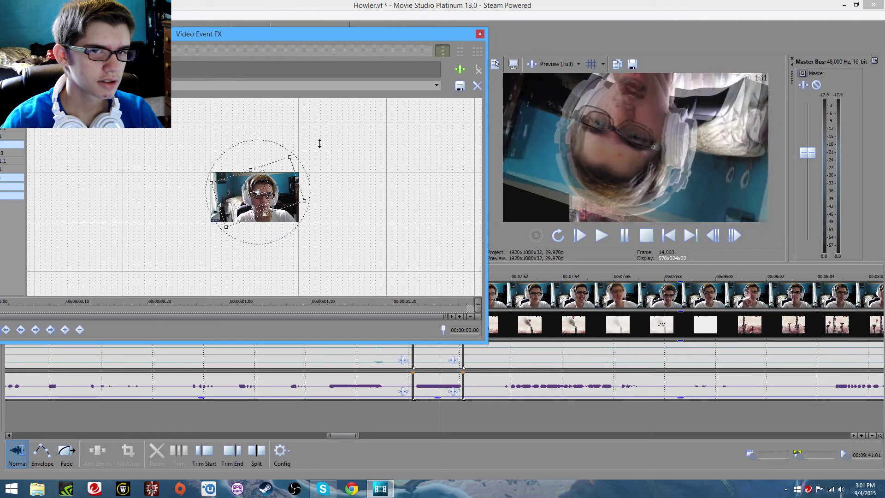
{"action": "key", "text": "ctrl+z"}
{"action": "left_click_drag", "start_coordinate": [275, 177], "coordinate": [280, 187]}
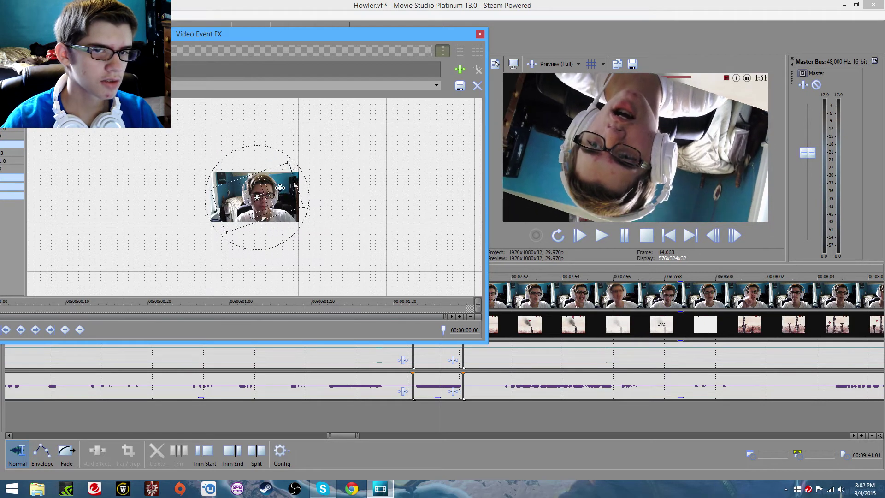
{"action": "left_click", "coordinate": [479, 35]}
- Play the footage from about 7:47 through the isolated passage to check the rotated webcam close-up
{"action": "left_click", "coordinate": [391, 425]}
{"action": "key", "text": "space"}
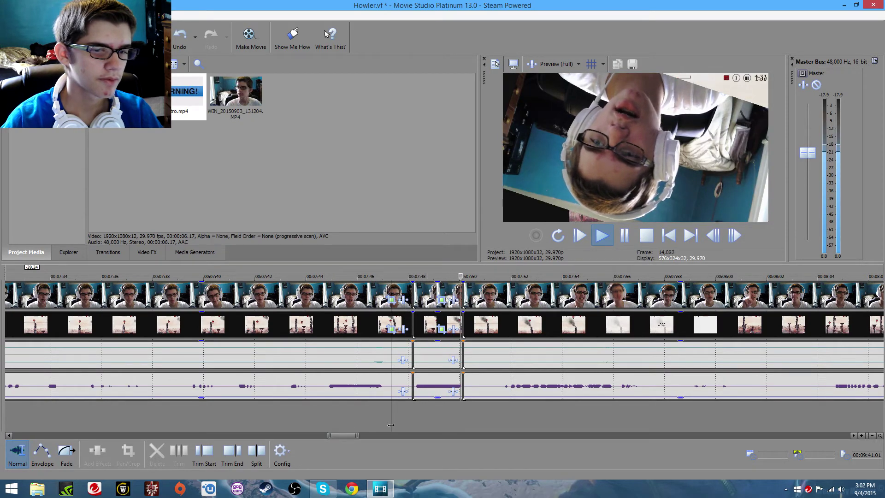
{"action": "key", "text": "space"}
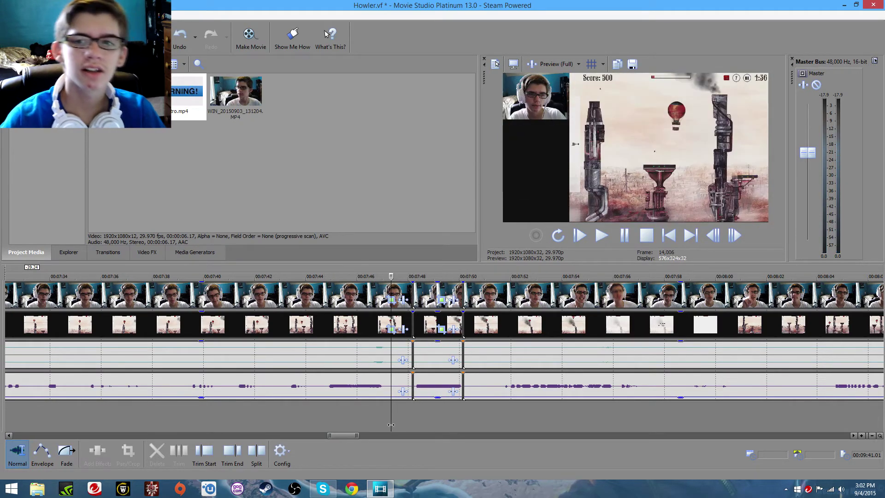
- Open The Howler.vf project without saving the changes to Howler.vf, and fit its whole timeline in view
{"action": "key", "text": "alt+F4"}
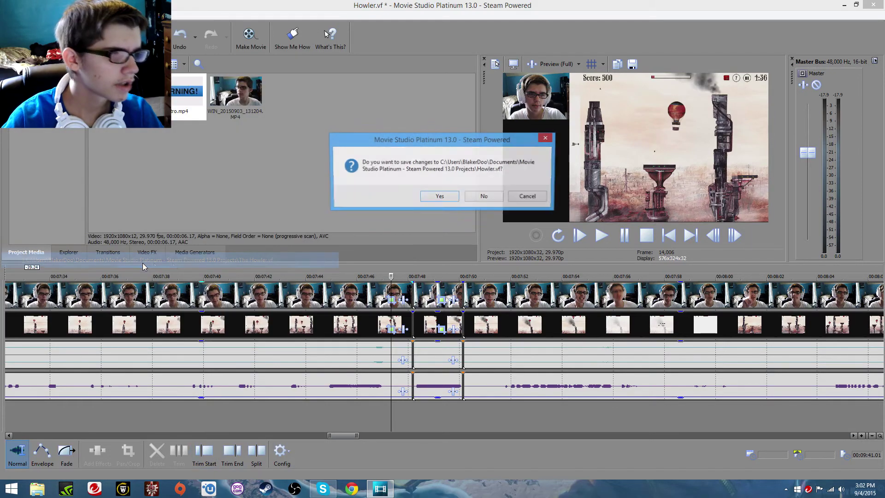
{"action": "left_click", "coordinate": [485, 197]}
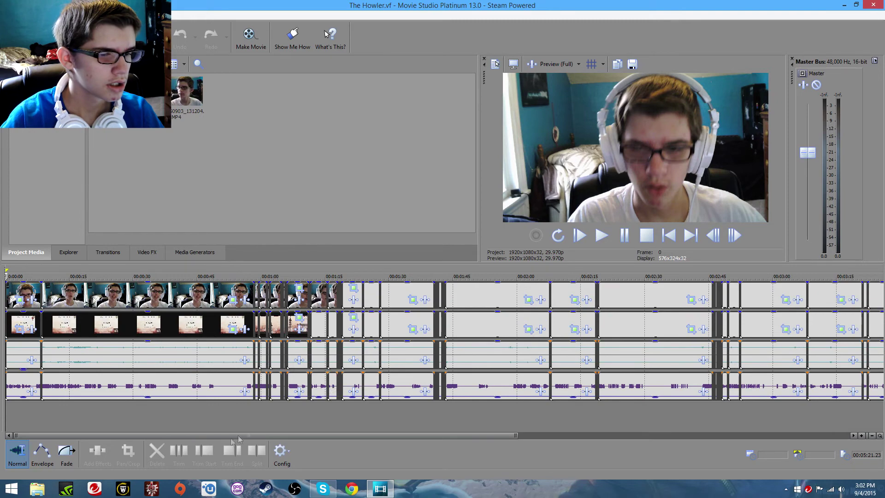
{"action": "scroll", "coordinate": [141, 417], "scroll_direction": "down", "scroll_amount": 3}
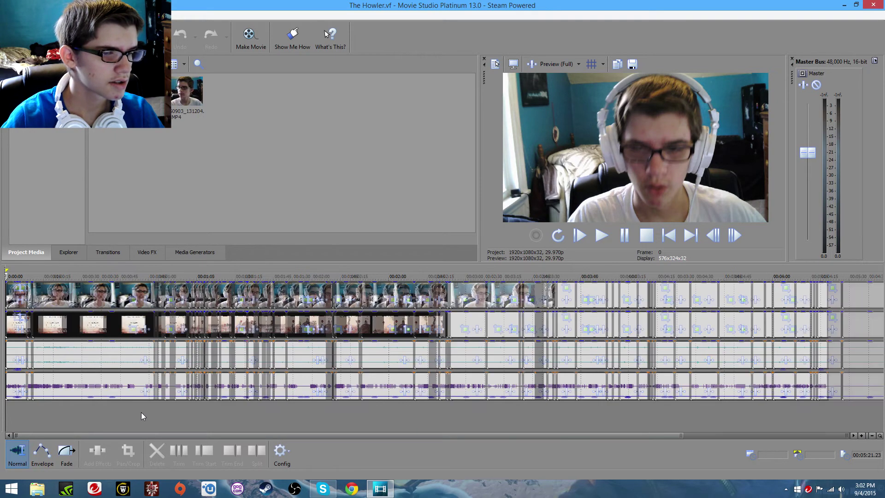
{"action": "scroll", "coordinate": [141, 416], "scroll_direction": "up", "scroll_amount": 2}
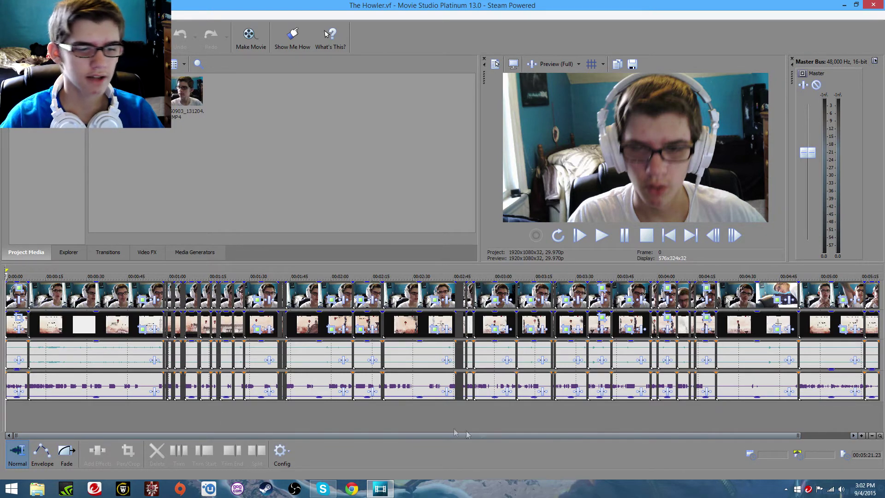
- Play the series of short clips at about 2:46 to review the rotated and enlarged webcam effects
{"action": "key", "text": "space"}
{"action": "scroll", "coordinate": [459, 414], "scroll_direction": "up", "scroll_amount": 8}
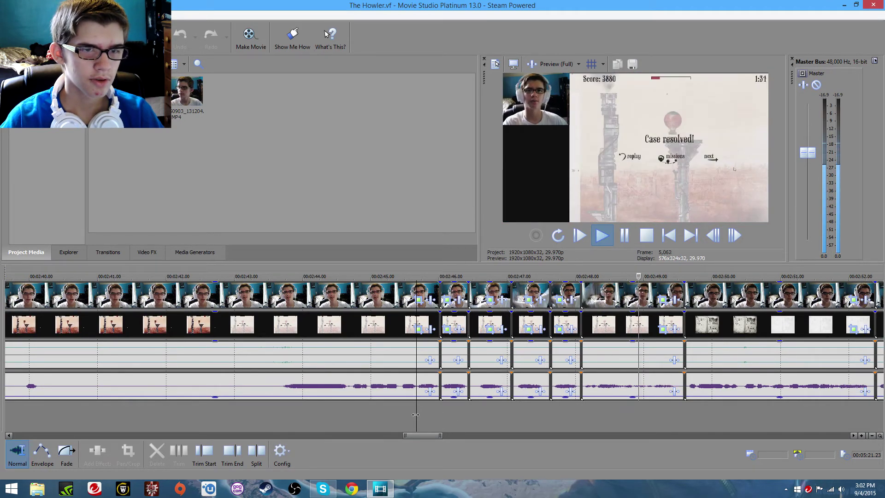
{"action": "key", "text": "space"}
{"action": "scroll", "coordinate": [415, 415], "scroll_direction": "down", "scroll_amount": 2}
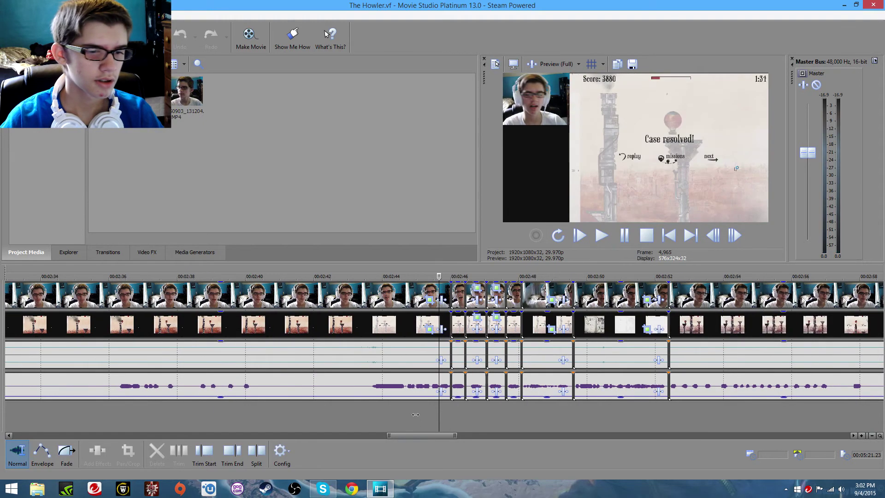
{"action": "key", "text": "space"}
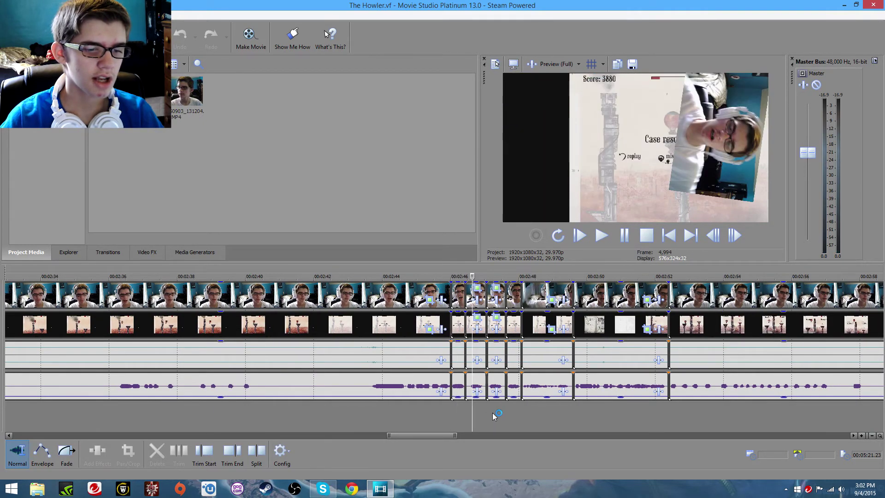
{"action": "scroll", "coordinate": [420, 441], "scroll_direction": "down", "scroll_amount": 4}
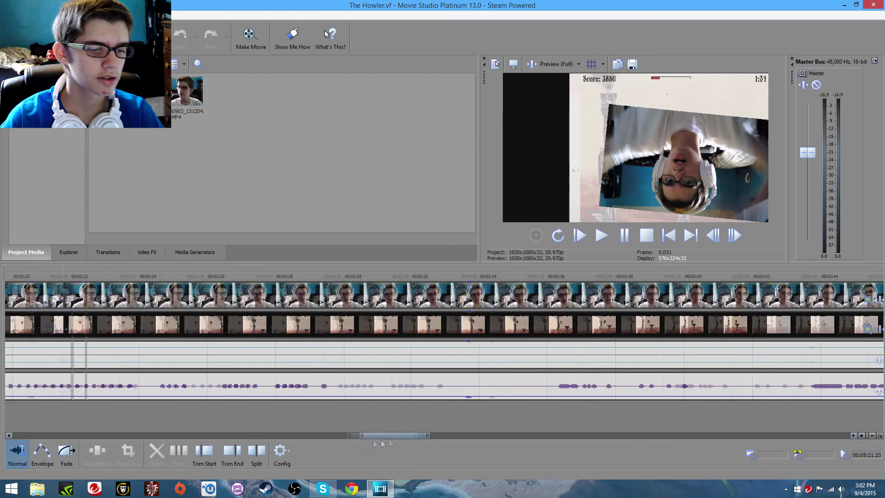
- Play the series of short clips at about 1:42 to review the changing webcam zoom
{"action": "scroll", "coordinate": [412, 443], "scroll_direction": "left", "scroll_amount": 10}
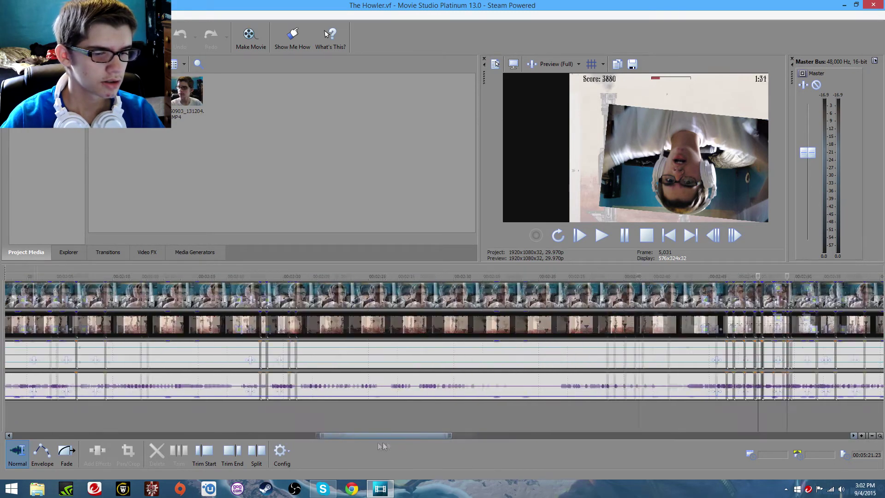
{"action": "left_click", "coordinate": [352, 414]}
{"action": "scroll", "coordinate": [352, 414], "scroll_direction": "up", "scroll_amount": 4}
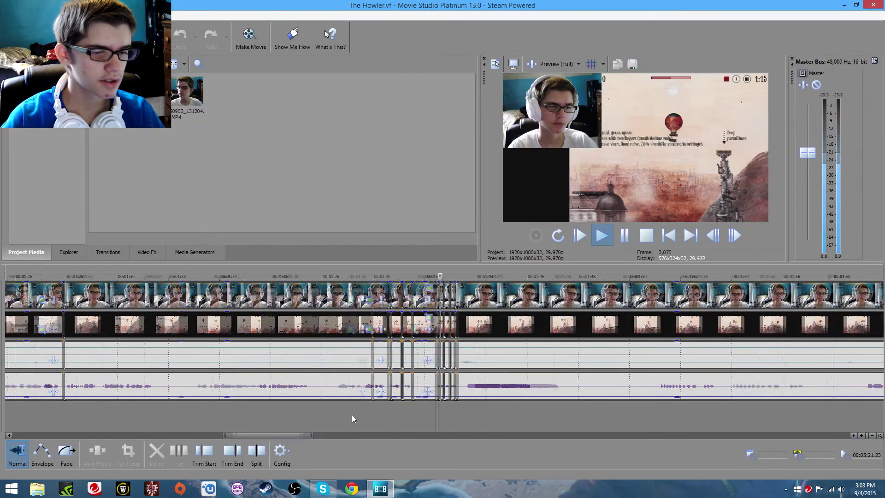
{"action": "left_click", "coordinate": [414, 415]}
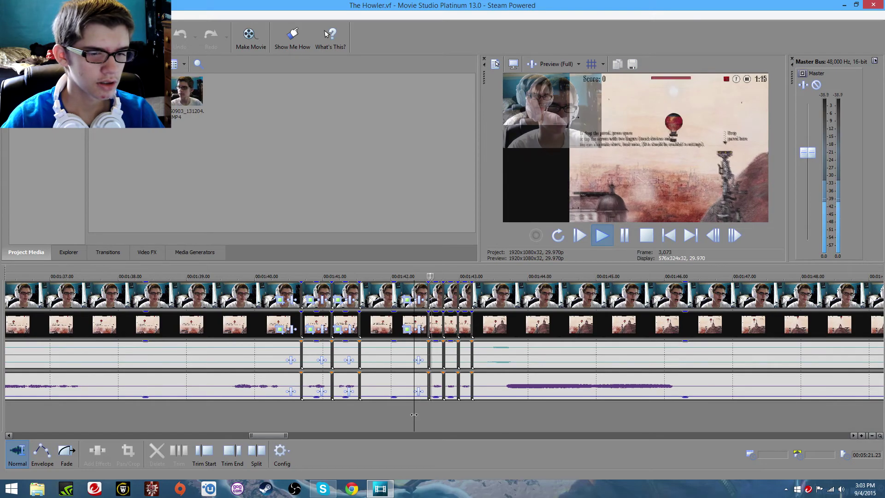
{"action": "scroll", "coordinate": [291, 434], "scroll_direction": "down", "scroll_amount": 8}
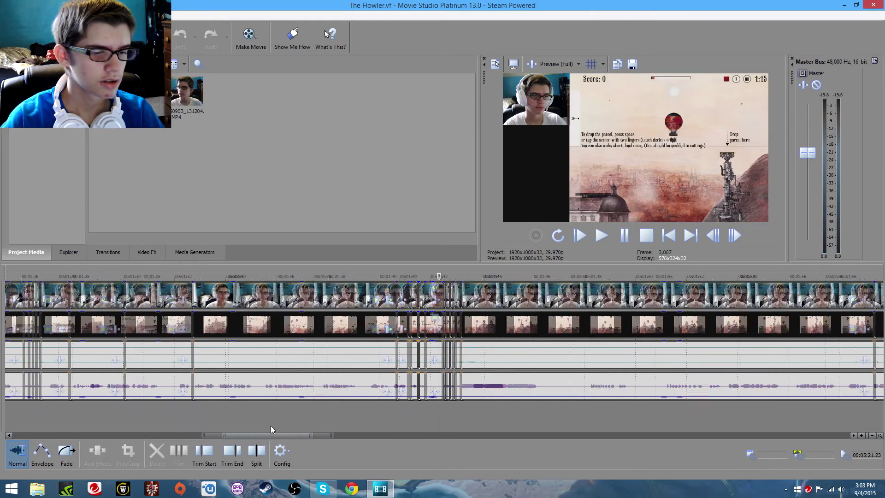
- Fade out the last clip across its full length on both video tracks and both audio tracks, and return to the Normal edit tool
{"action": "left_click_drag", "start_coordinate": [263, 438], "coordinate": [729, 419]}
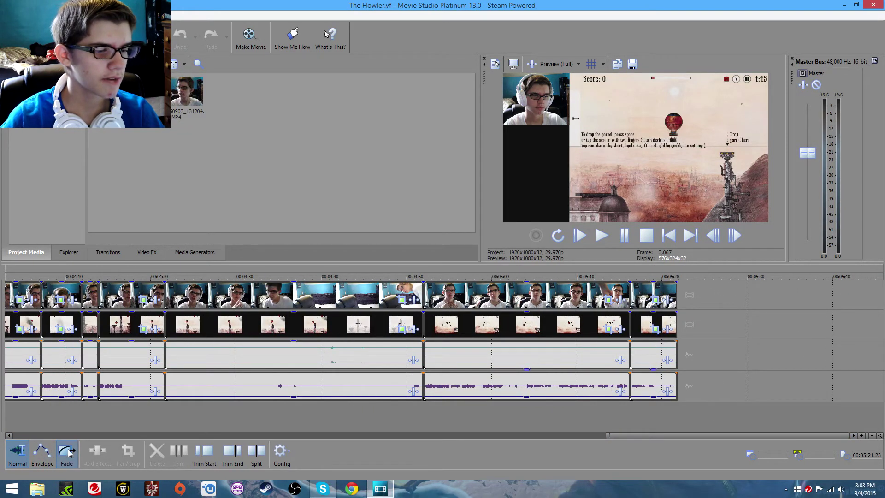
{"action": "left_click_drag", "start_coordinate": [669, 378], "coordinate": [574, 377]}
{"action": "left_click_drag", "start_coordinate": [660, 348], "coordinate": [632, 348]}
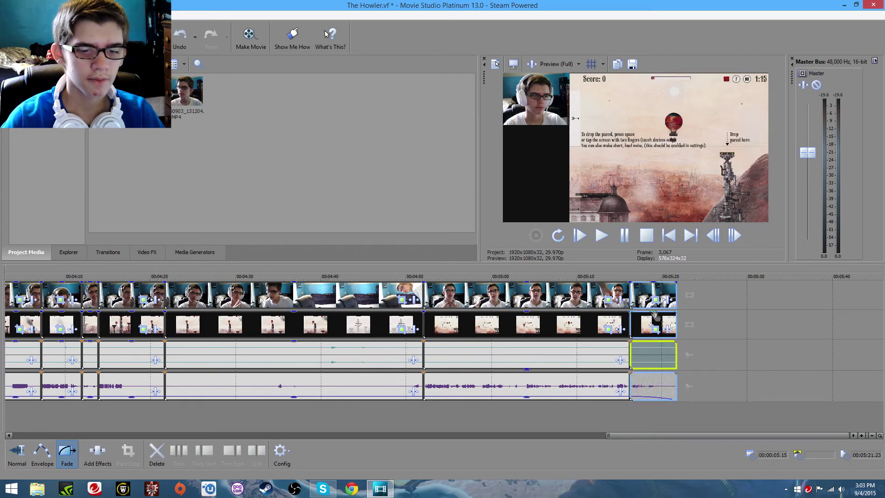
{"action": "left_click_drag", "start_coordinate": [677, 316], "coordinate": [588, 325]}
{"action": "left_click_drag", "start_coordinate": [667, 287], "coordinate": [631, 283]}
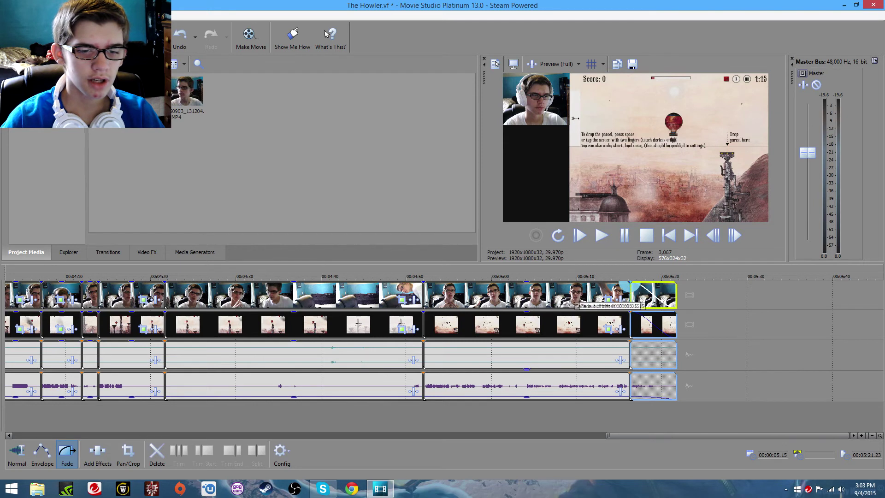
{"action": "left_click", "coordinate": [10, 452]}
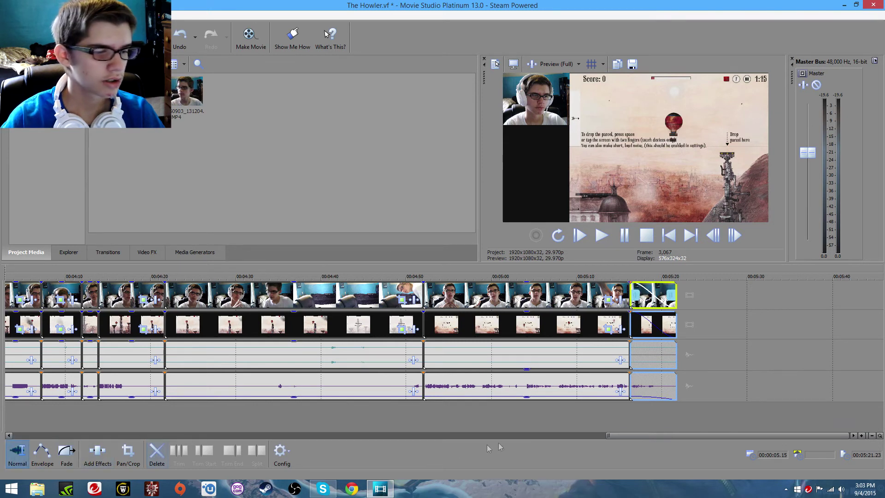
- Play the ending from about 5:13 to check the fade-out
{"action": "left_click", "coordinate": [602, 414]}
{"action": "key", "text": "space"}
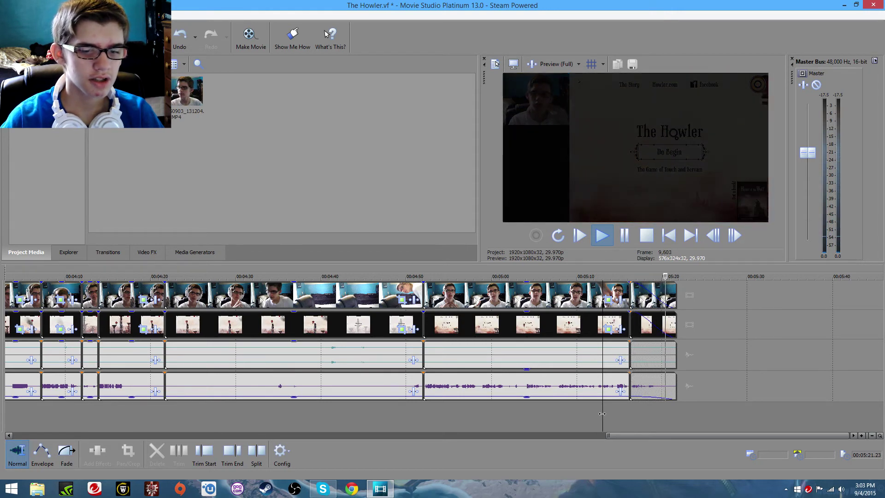
{"action": "key", "text": "space"}
- Add a fade-in of about 6 seconds to the webcam audio clip that starts at about 0:08
{"action": "left_click", "coordinate": [534, 436]}
{"action": "left_click_drag", "start_coordinate": [566, 436], "coordinate": [2, 465]}
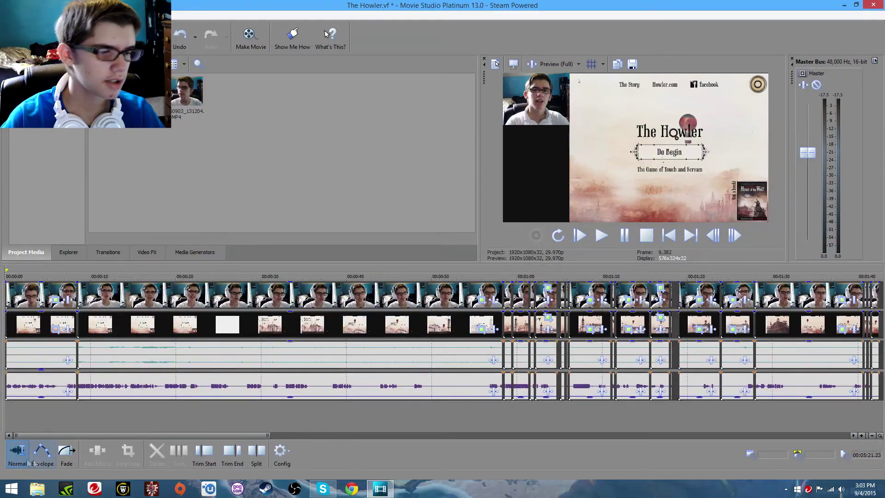
{"action": "left_click_drag", "start_coordinate": [80, 377], "coordinate": [137, 377]}
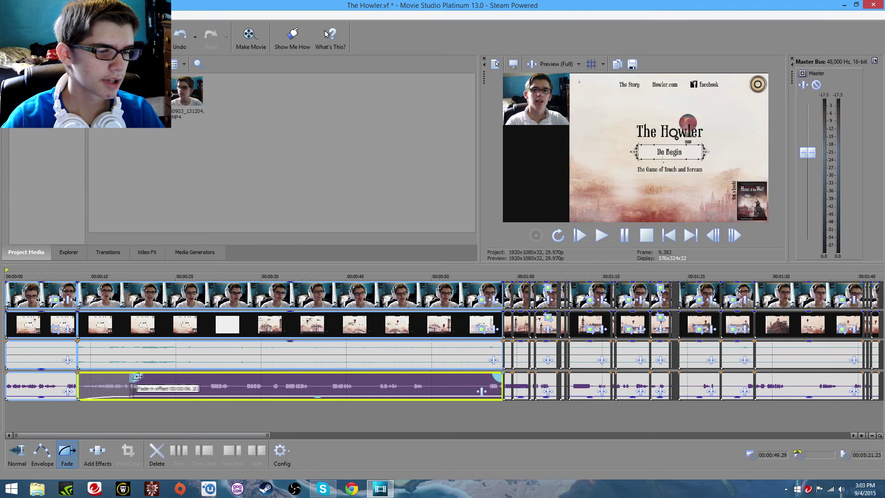
- Play the opening from about 0:06 to check the audio fade-in
{"action": "left_click", "coordinate": [60, 419]}
{"action": "key", "text": "space"}
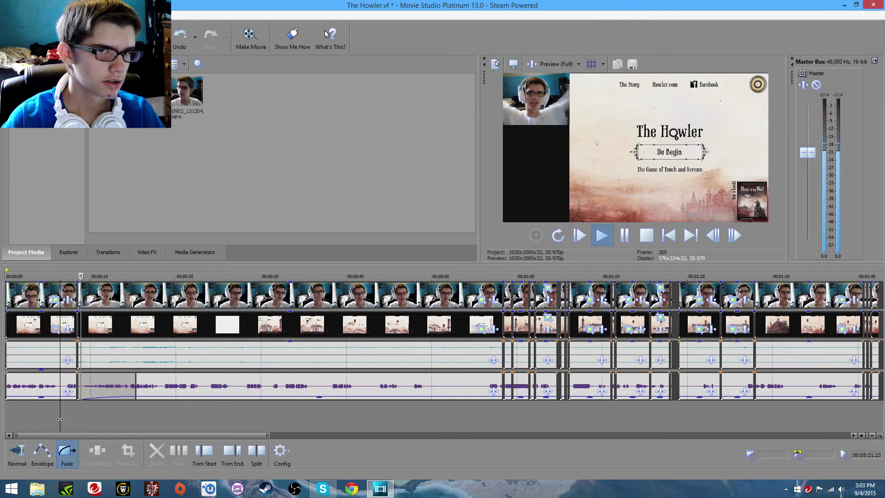
{"action": "key", "text": "space"}
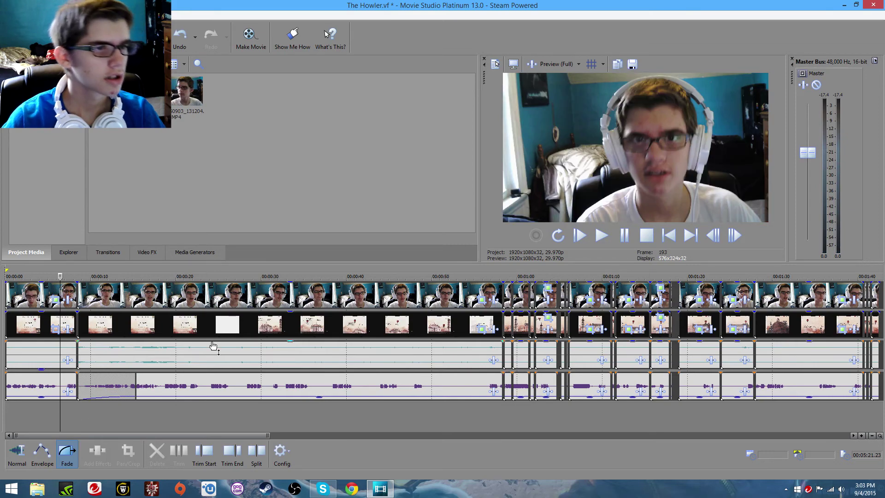
- Examine the Make Movie format and location options for saving to the hard drive, and close the dialog without rendering
{"action": "scroll", "coordinate": [214, 346], "scroll_direction": "down", "scroll_amount": 4}
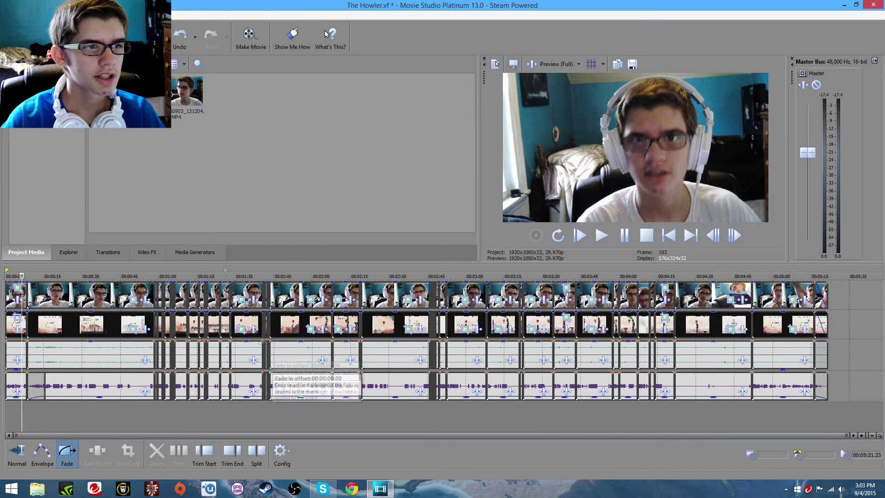
{"action": "left_click", "coordinate": [249, 44]}
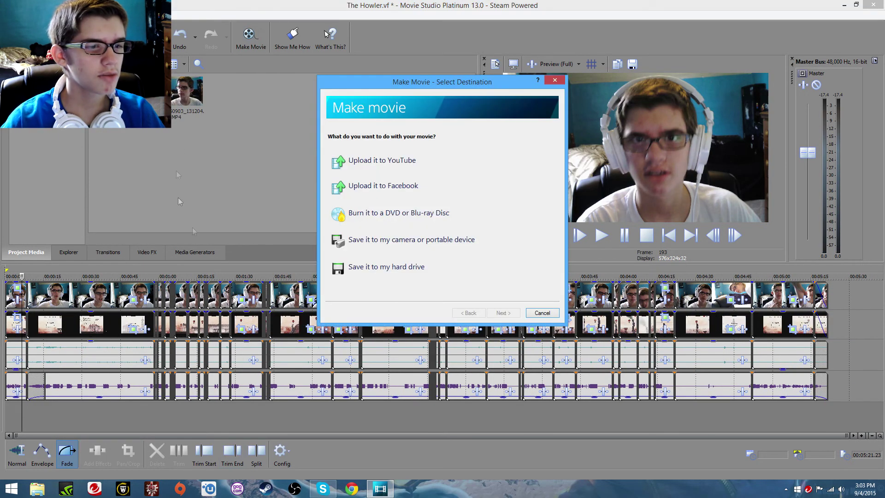
{"action": "left_click", "coordinate": [351, 270]}
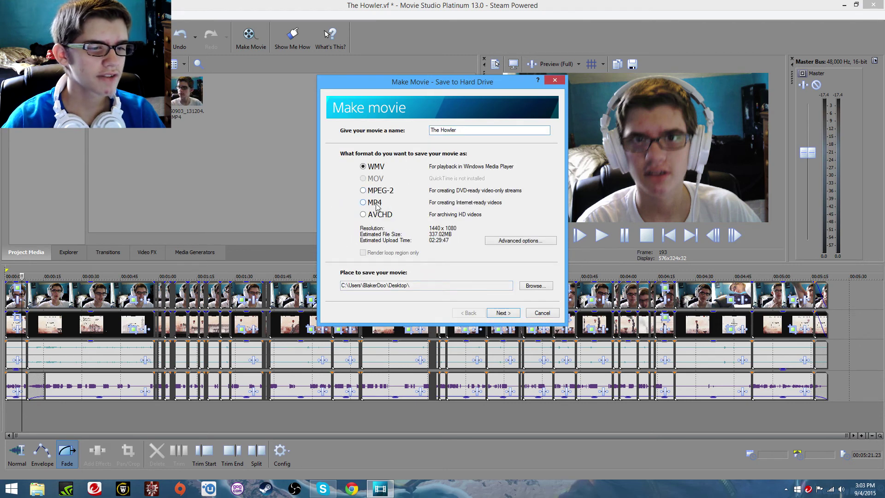
{"action": "left_click", "coordinate": [555, 81]}
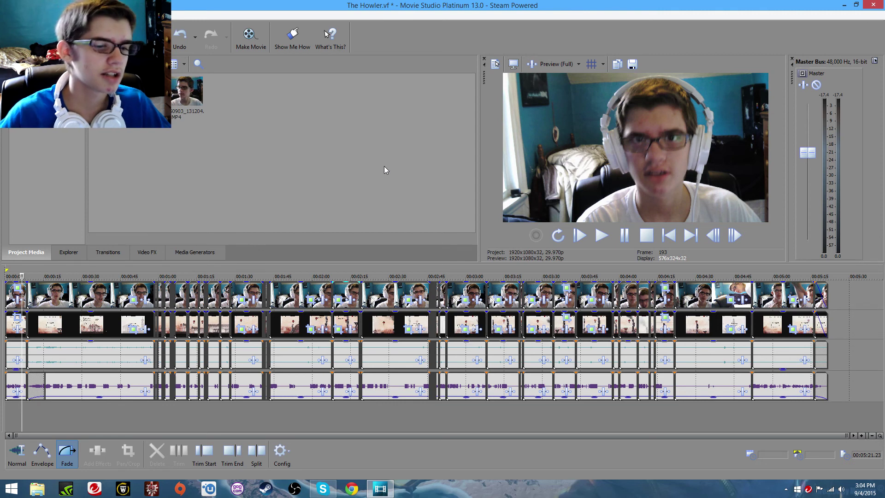
- Place the playhead at about 2:54 and return to the Normal edit tool
{"action": "left_click", "coordinate": [287, 413]}
{"action": "left_click", "coordinate": [394, 414]}
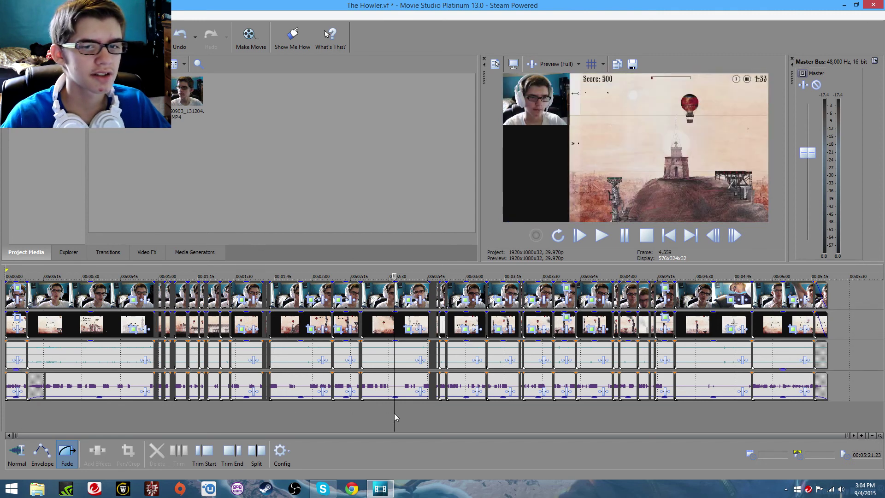
{"action": "left_click", "coordinate": [452, 417]}
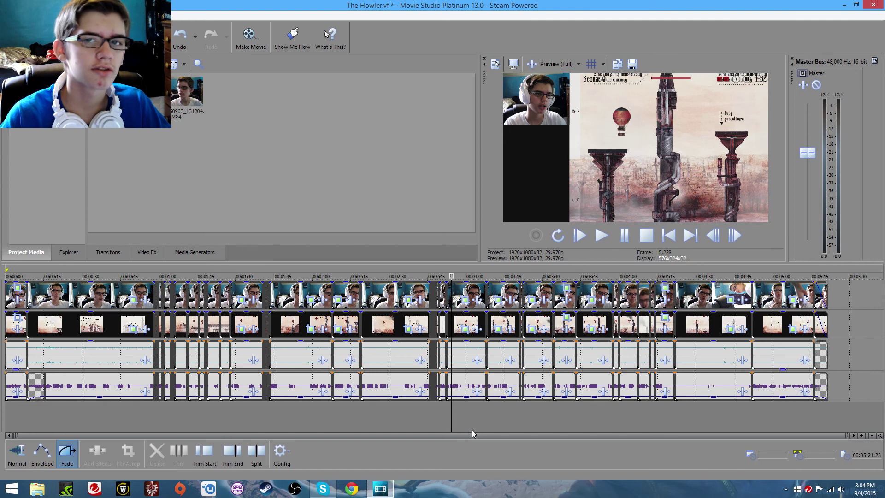
{"action": "left_click", "coordinate": [22, 455]}
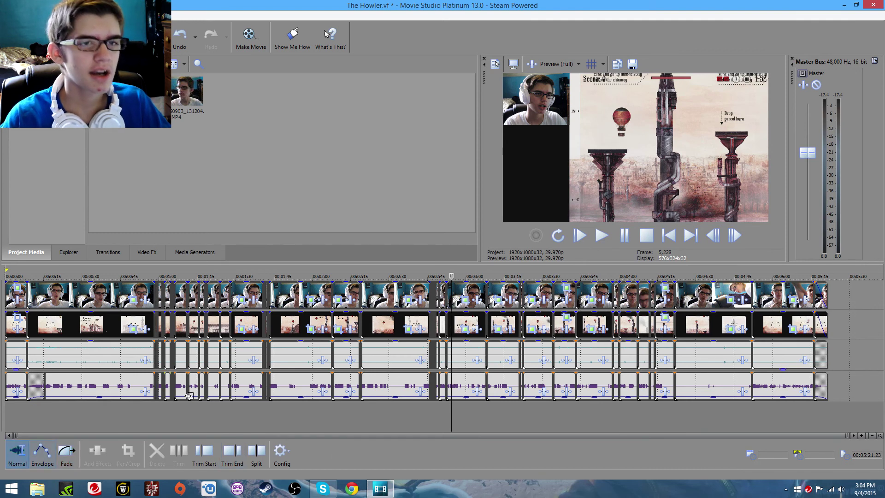